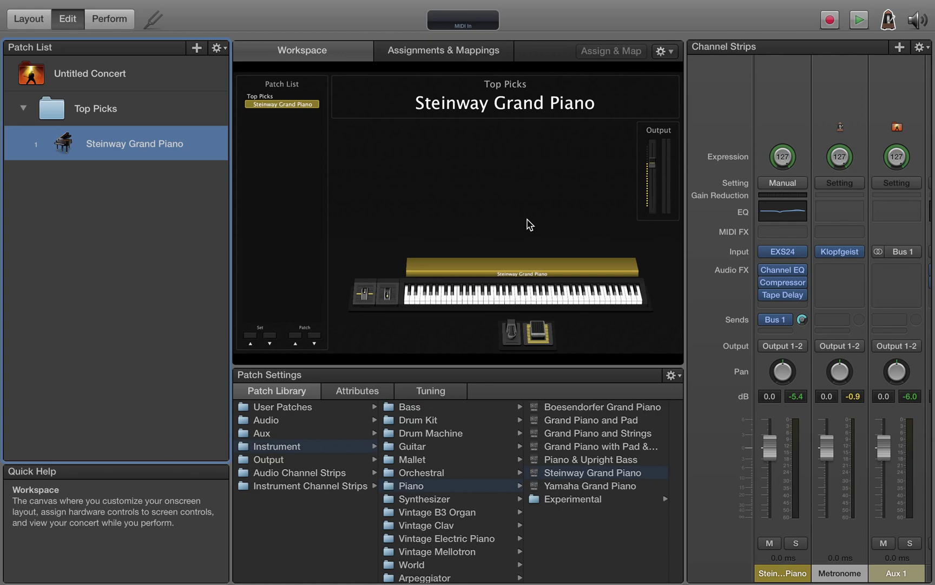
# Select the on-screen keyboard control in the Steinway Grand Piano patch
pyautogui.click(530, 299)
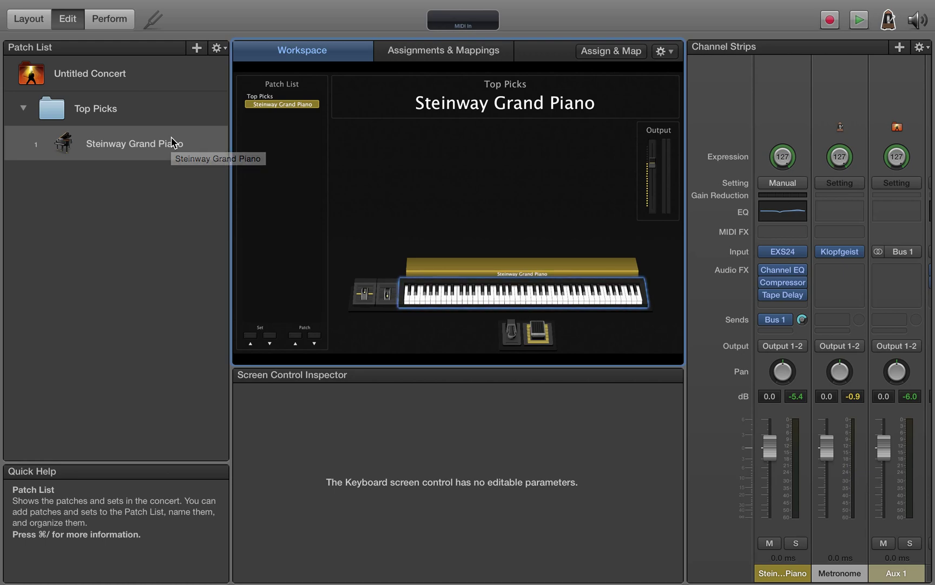
# Create stereo audio strip Audio 1 at concert level, input Bus 1, output 1-2
pyautogui.click(172, 88)
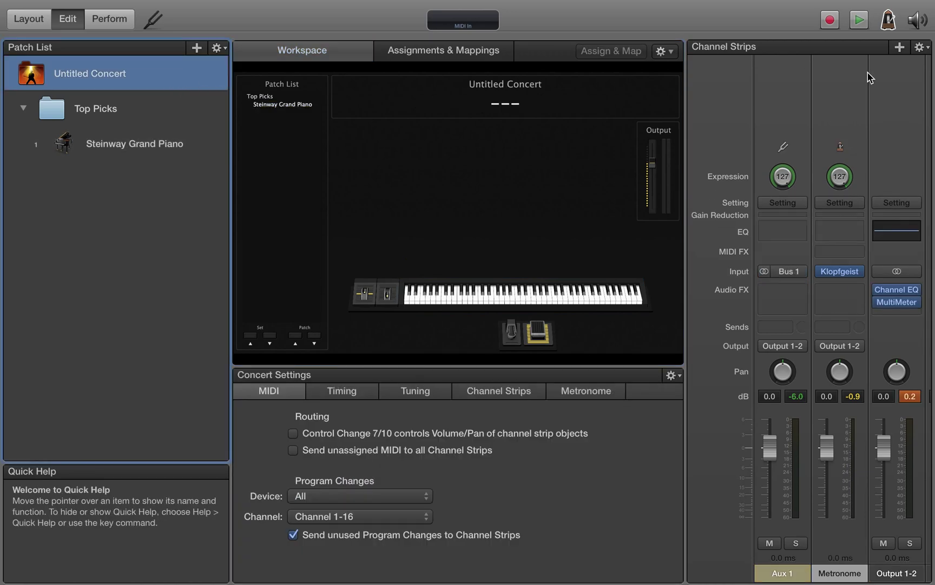
pyautogui.click(900, 47)
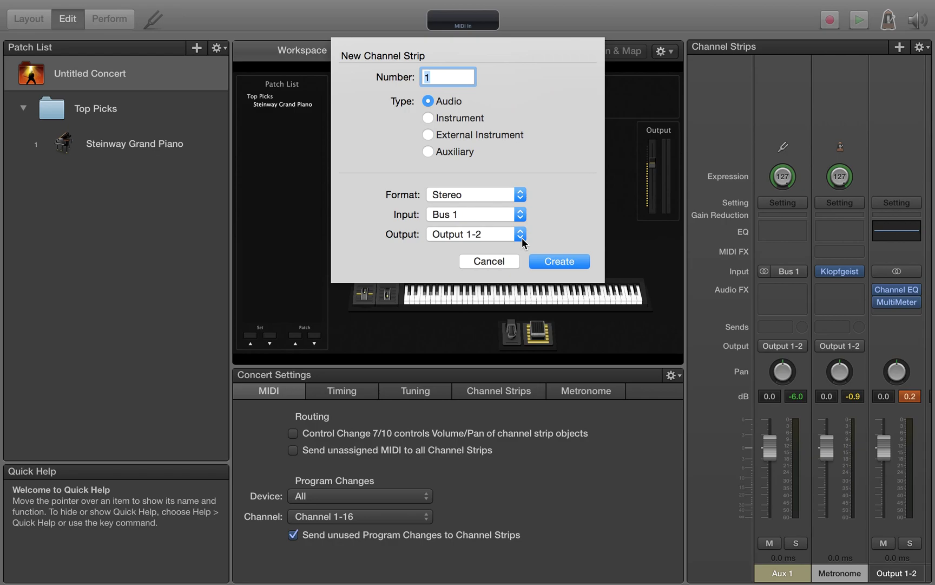
pyautogui.click(563, 262)
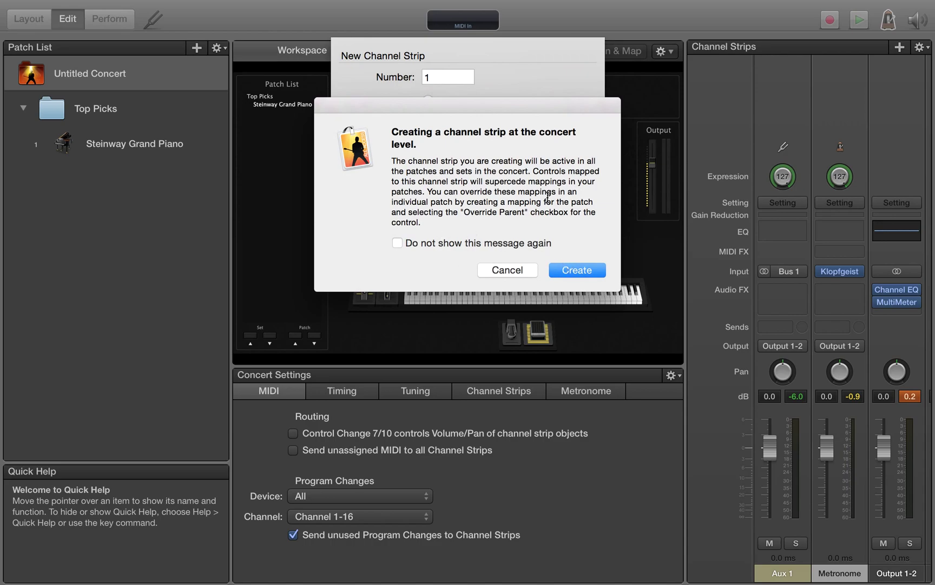
pyautogui.click(576, 269)
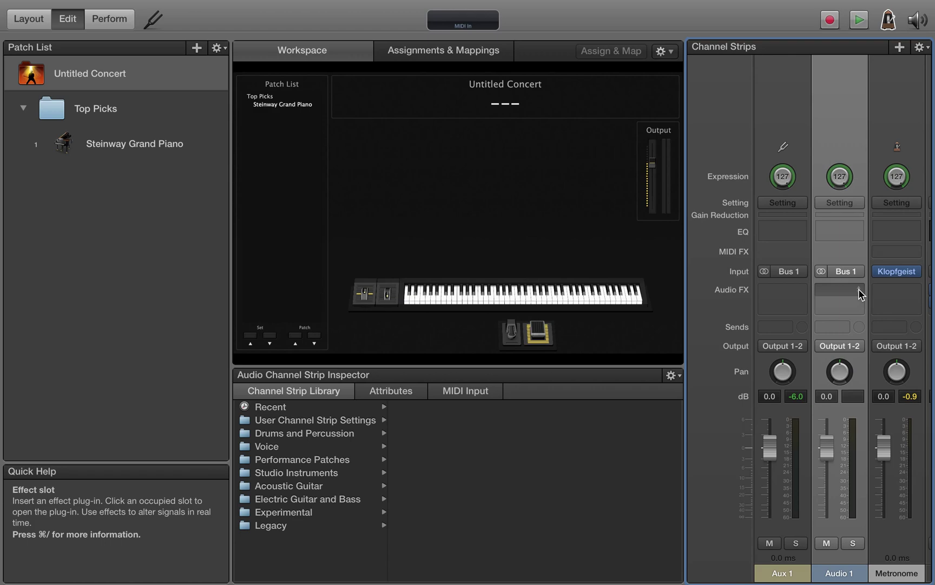
pyautogui.click(859, 292)
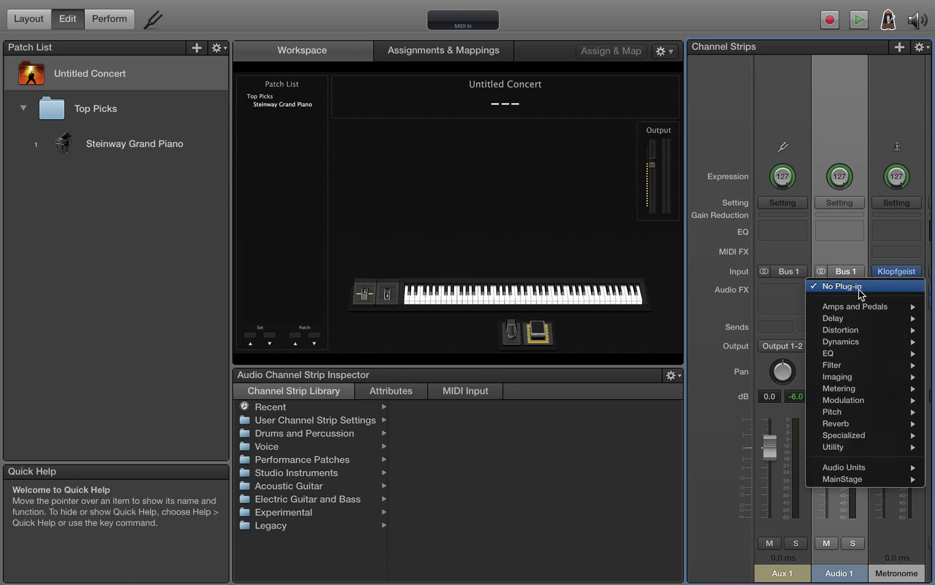
# Insert Loopback from MainStage > Delay into Audio 1's Audio FX slot
pyautogui.moveTo(848, 482)
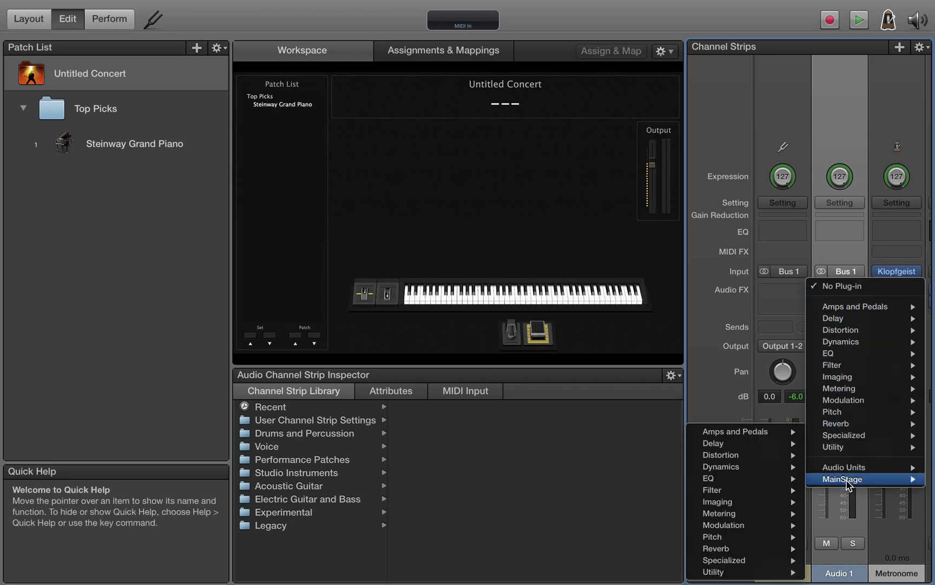
pyautogui.moveTo(766, 451)
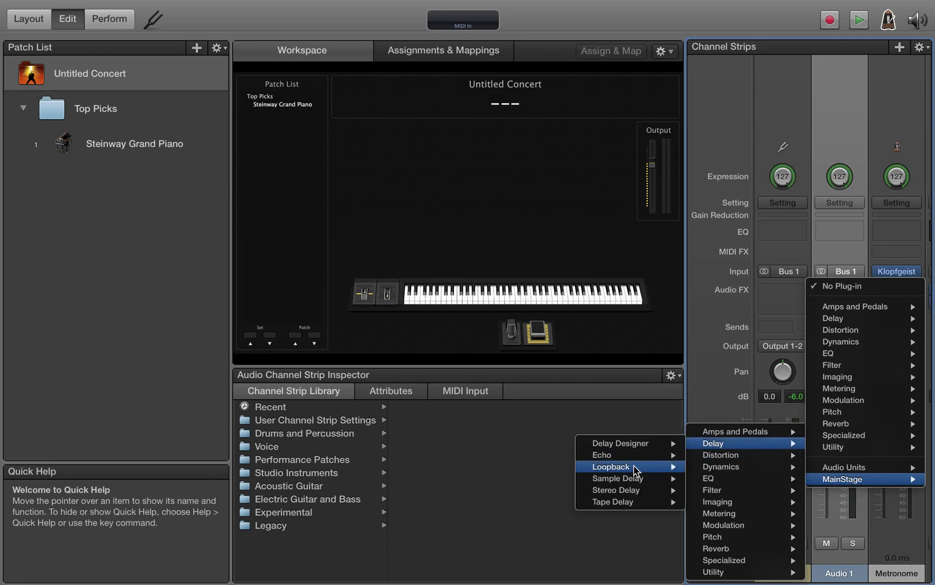
pyautogui.click(632, 466)
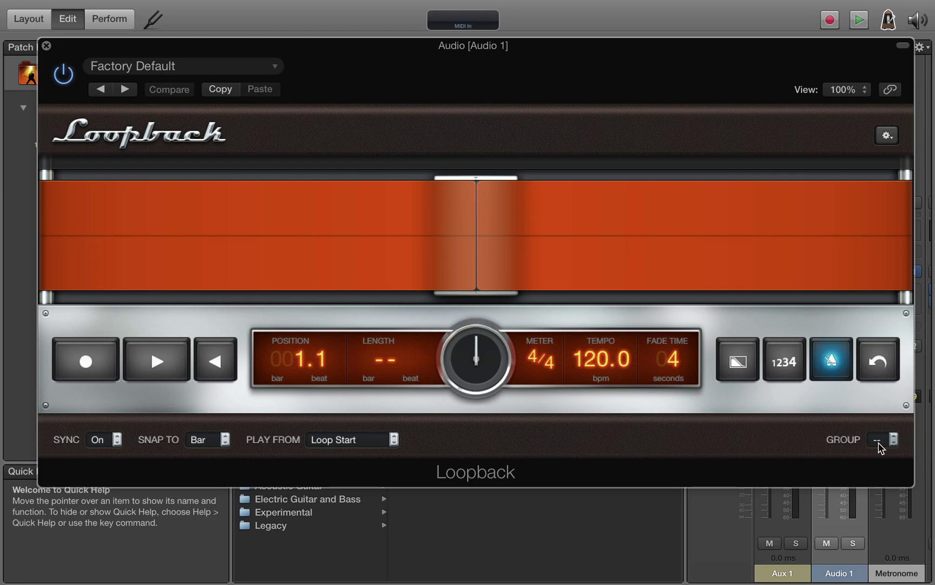
# Set the Audio 1 Loopback's GROUP to A
pyautogui.click(895, 439)
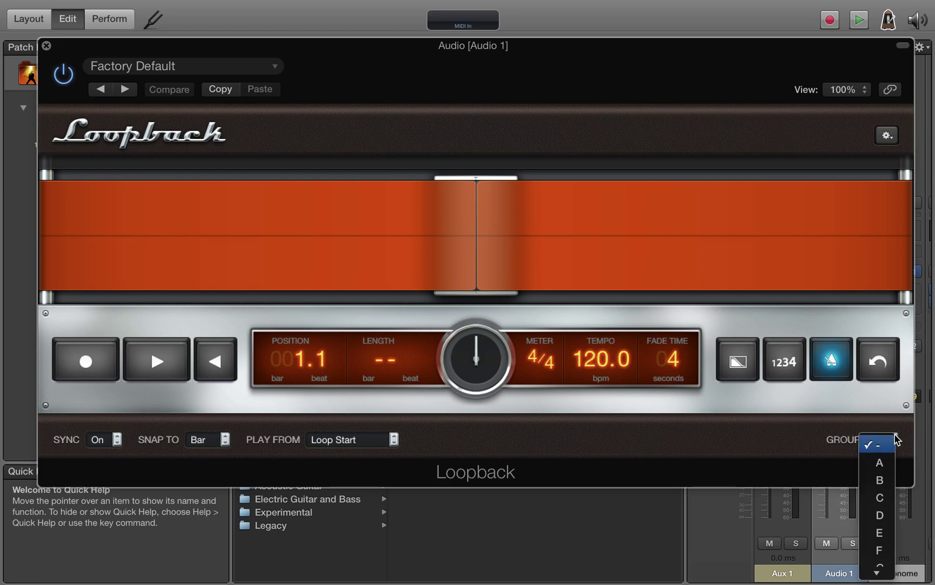
pyautogui.click(881, 463)
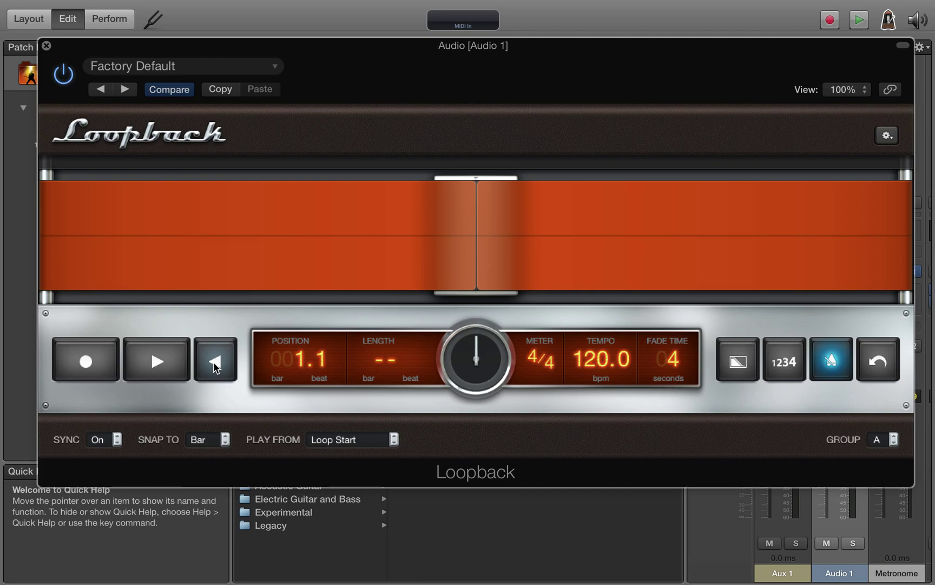
pyautogui.click(894, 438)
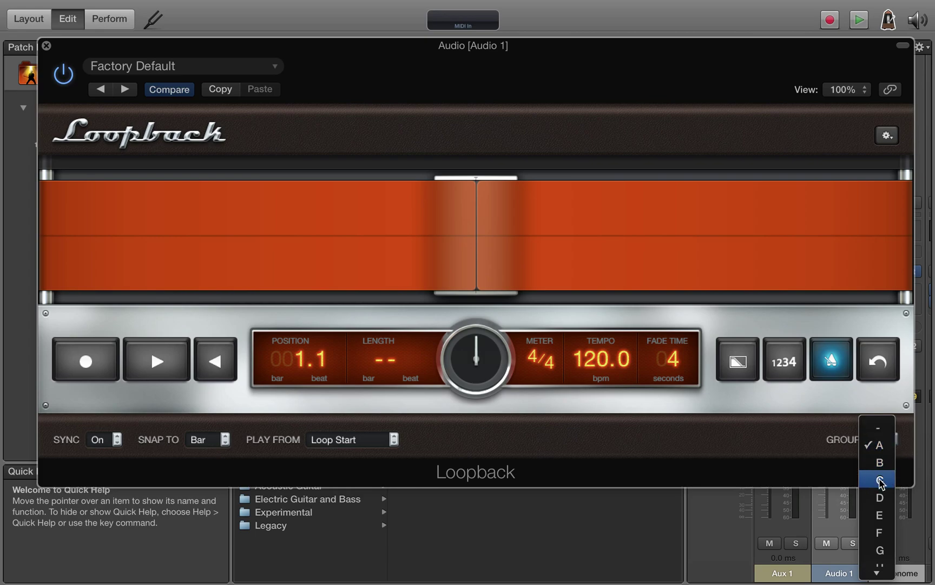
pyautogui.click(770, 457)
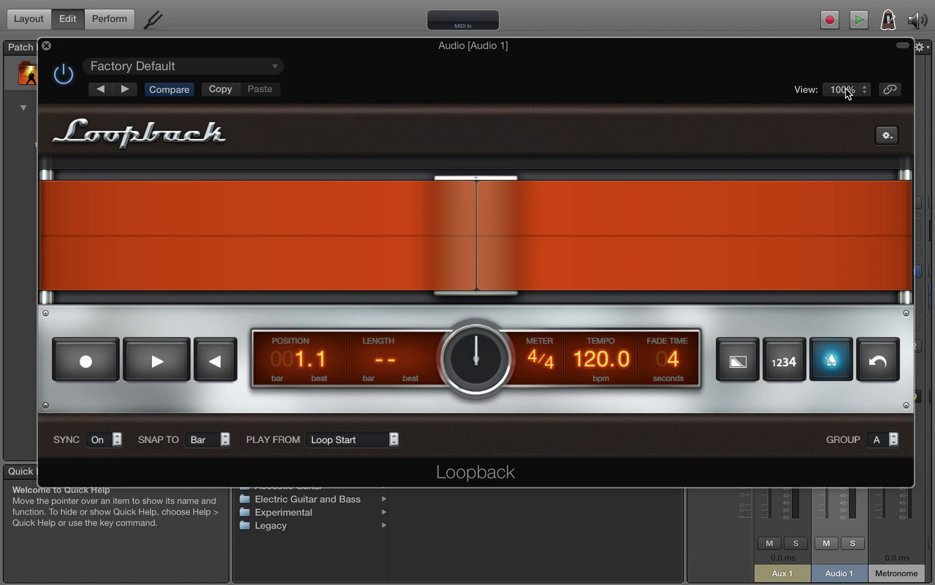
pyautogui.click(846, 91)
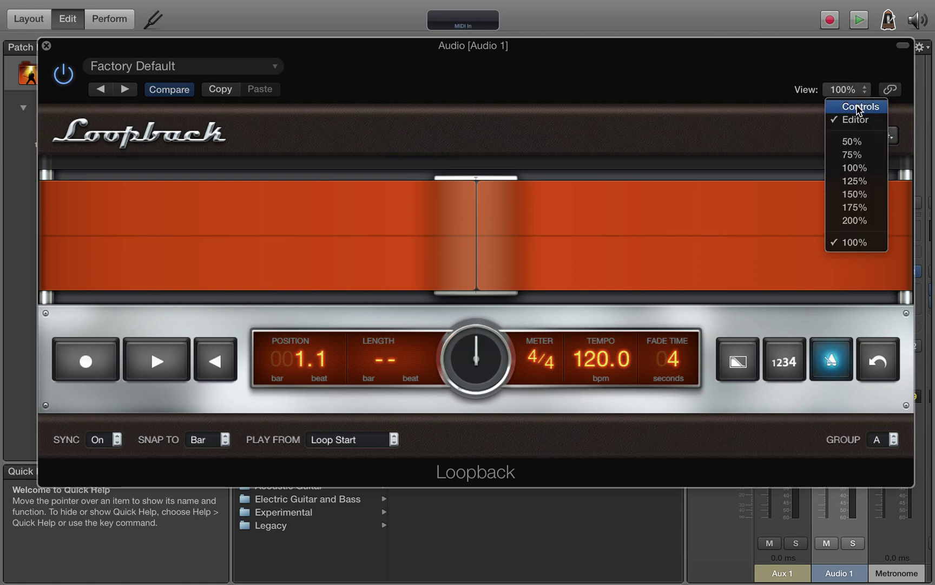
# Switch Loopback to Controls view and set the Monitor option to Monitor:Off
pyautogui.click(857, 106)
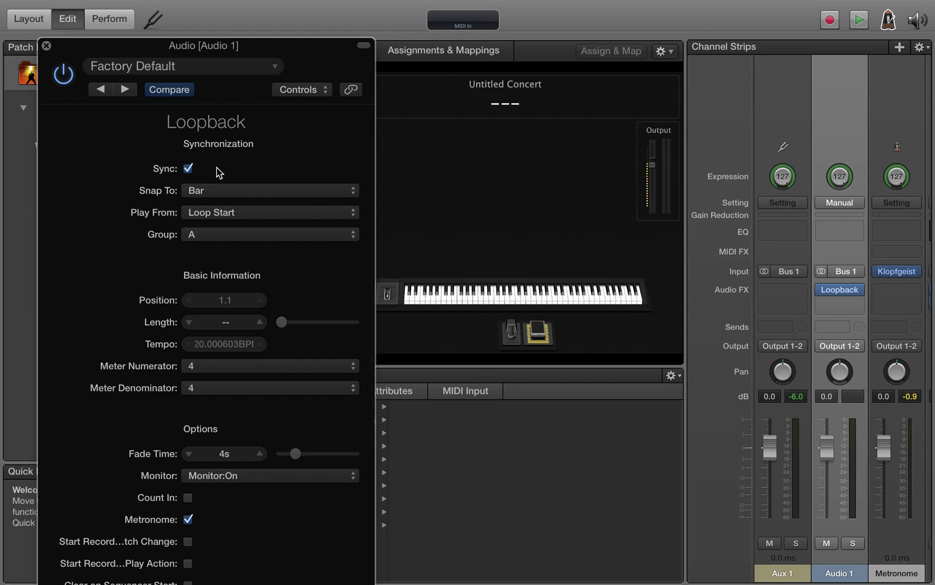
pyautogui.scroll(-5, 218, 173)
pyautogui.scroll(-3, 218, 173)
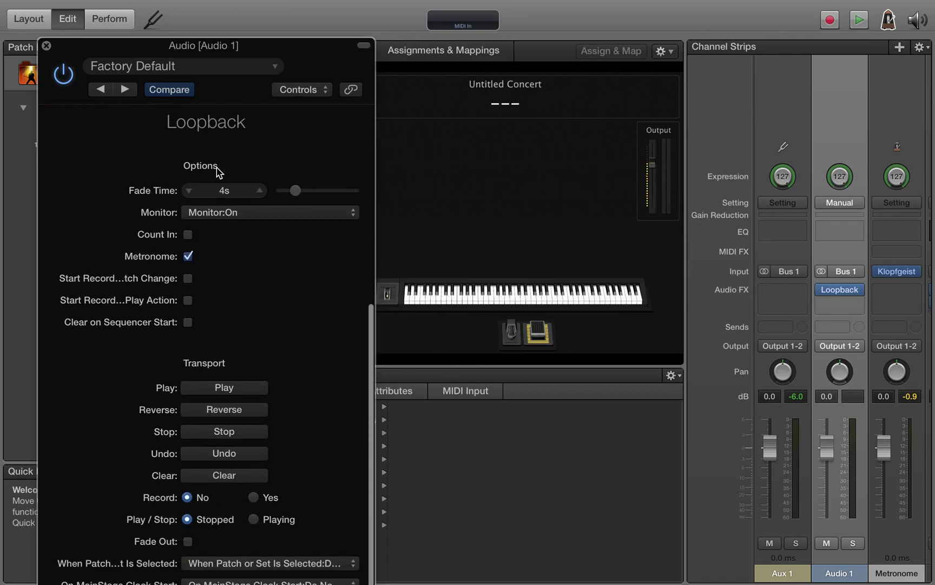
pyautogui.scroll(-1, 218, 172)
pyautogui.scroll(5, 218, 173)
pyautogui.scroll(-1, 219, 173)
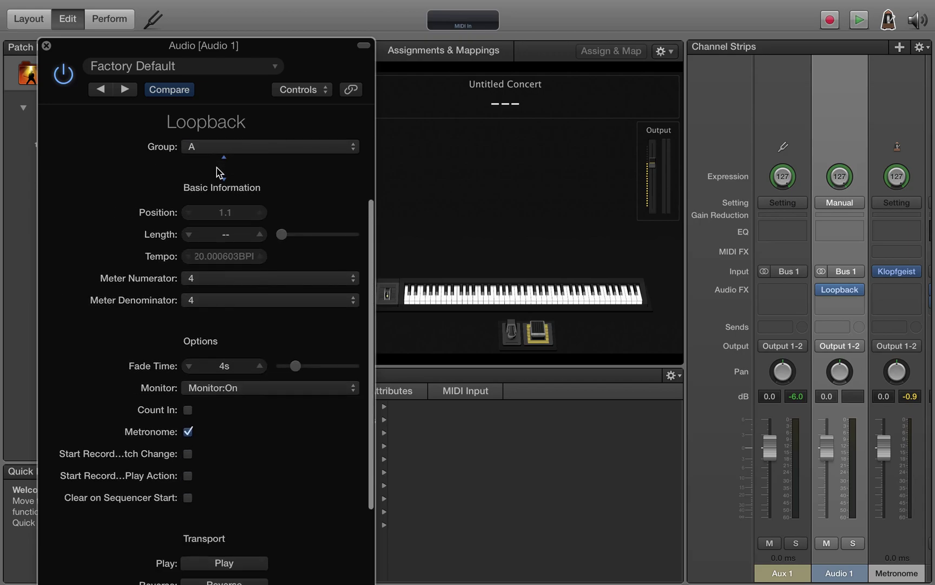
pyautogui.click(223, 393)
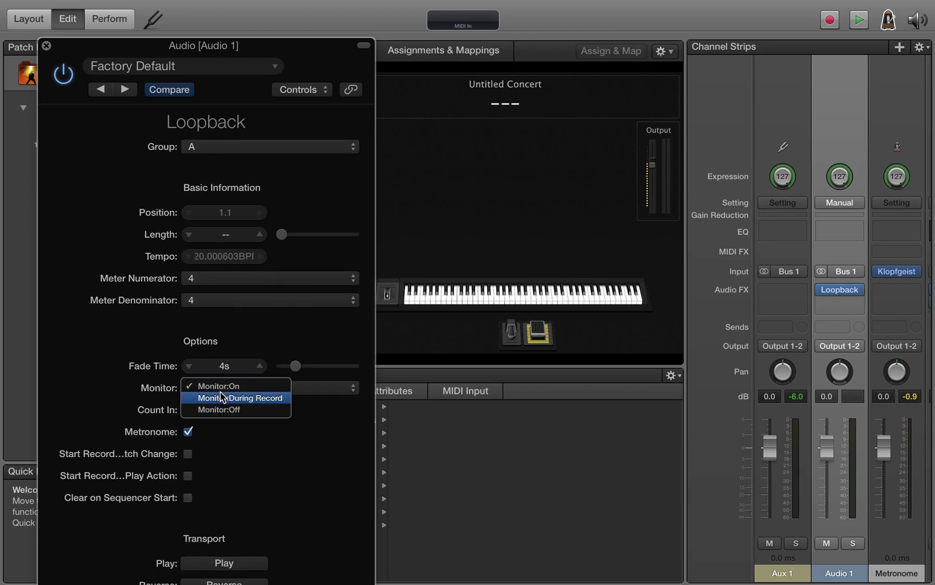
pyautogui.click(223, 410)
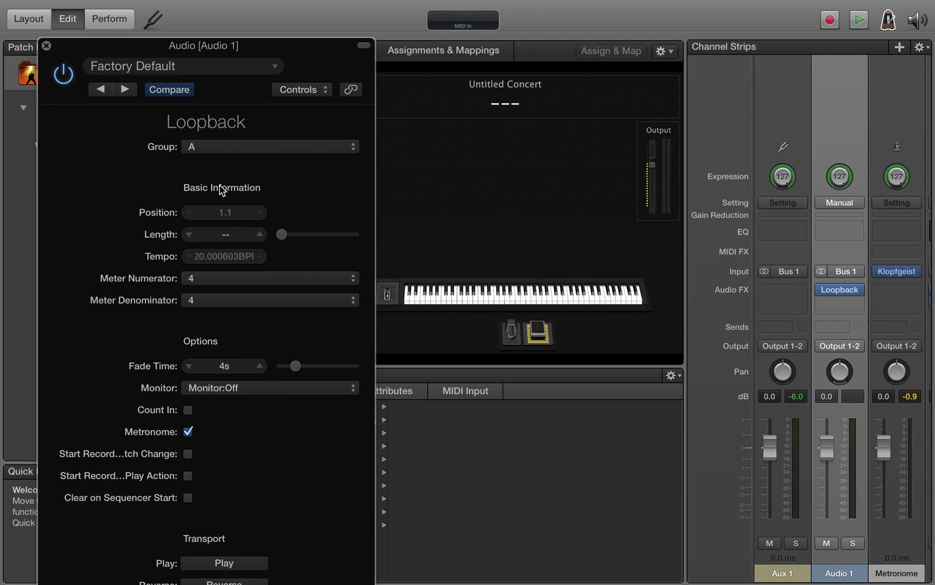
pyautogui.click(324, 89)
pyautogui.click(305, 120)
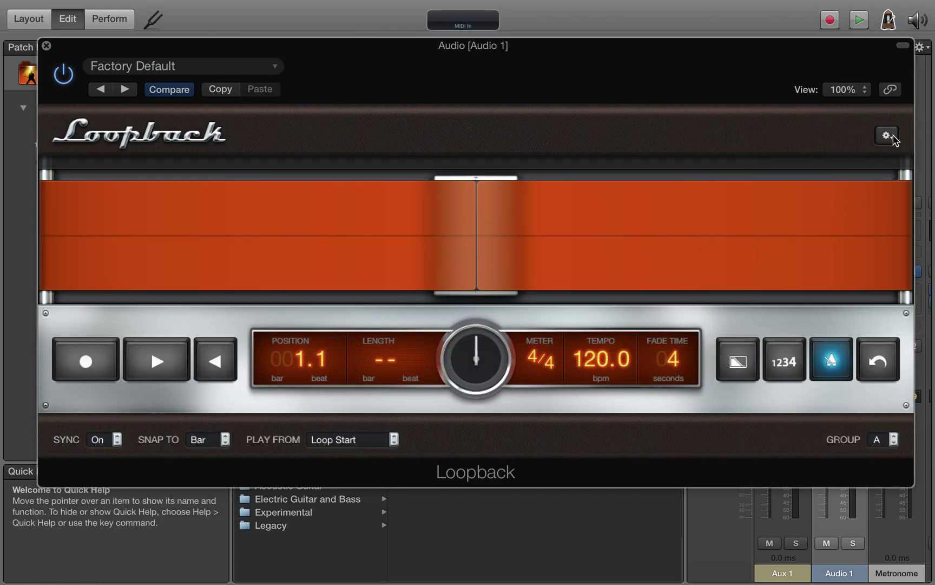
pyautogui.click(890, 136)
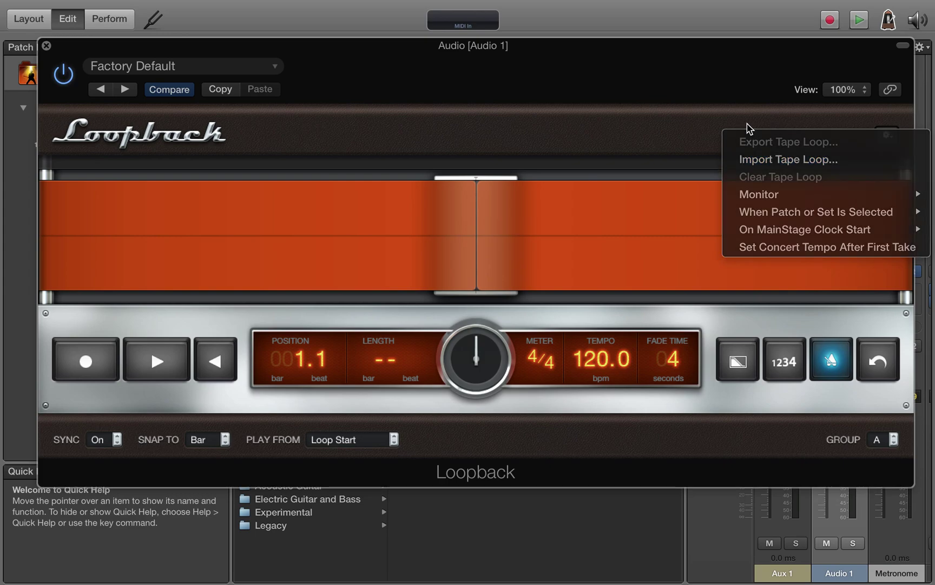
pyautogui.click(757, 127)
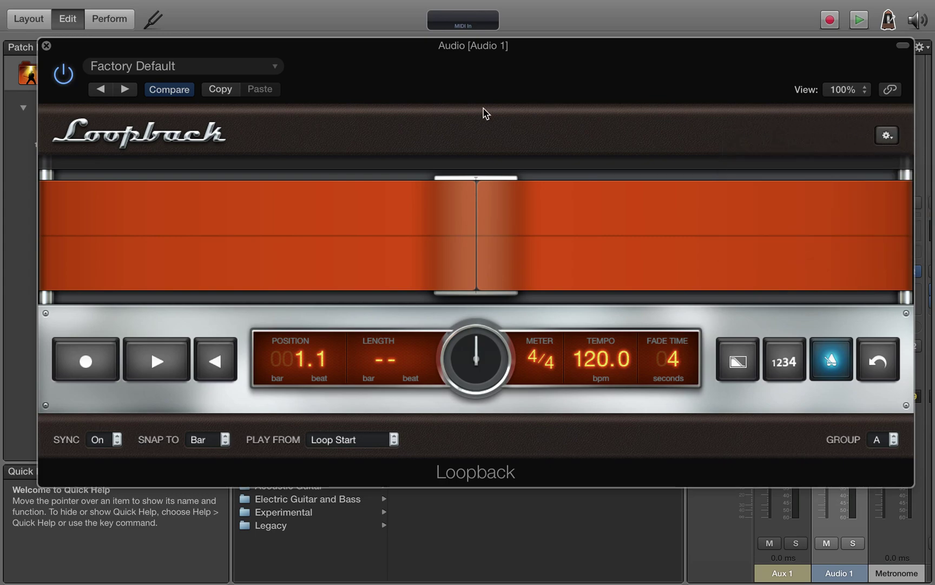
pyautogui.click(887, 136)
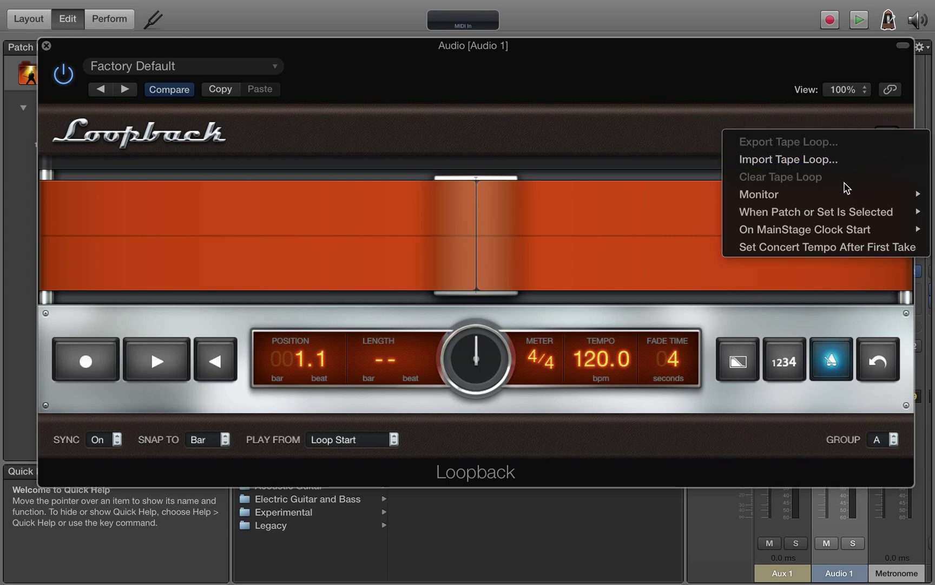
pyautogui.moveTo(847, 193)
pyautogui.moveTo(745, 213)
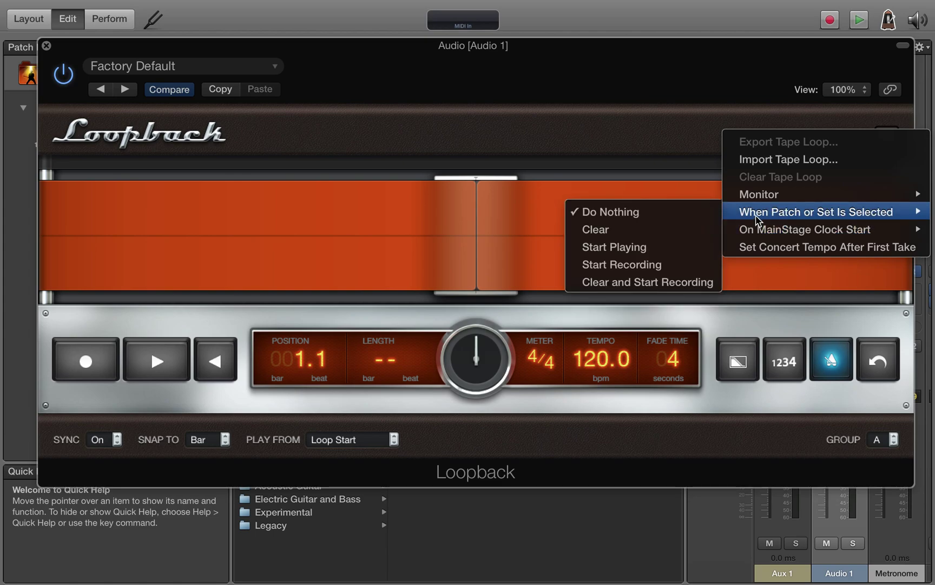
pyautogui.click(691, 135)
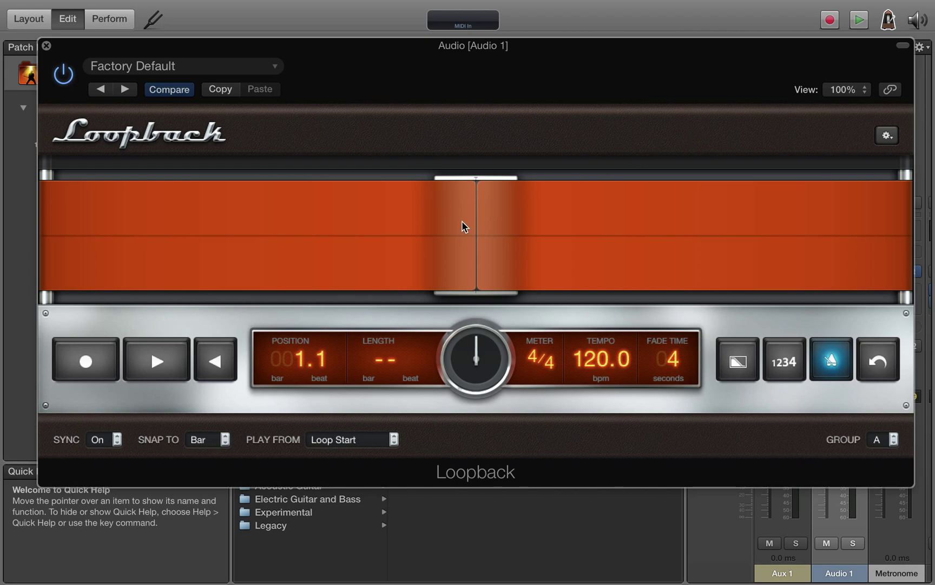
pyautogui.moveTo(389, 369)
pyautogui.mouseDown()
pyautogui.moveTo(388, 338)
pyautogui.moveTo(383, 400)
pyautogui.mouseUp()
pyautogui.moveTo(385, 367)
pyautogui.mouseDown()
pyautogui.moveTo(393, 328)
pyautogui.moveTo(407, 411)
pyautogui.mouseUp()
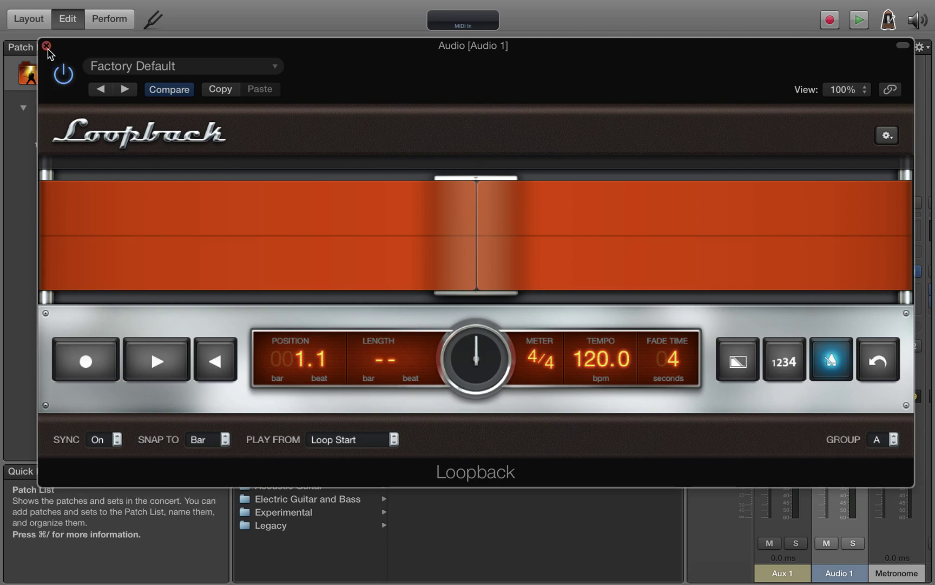
# Close the Loopback window and select the Steinway Grand Piano patch in Top Picks
pyautogui.click(46, 45)
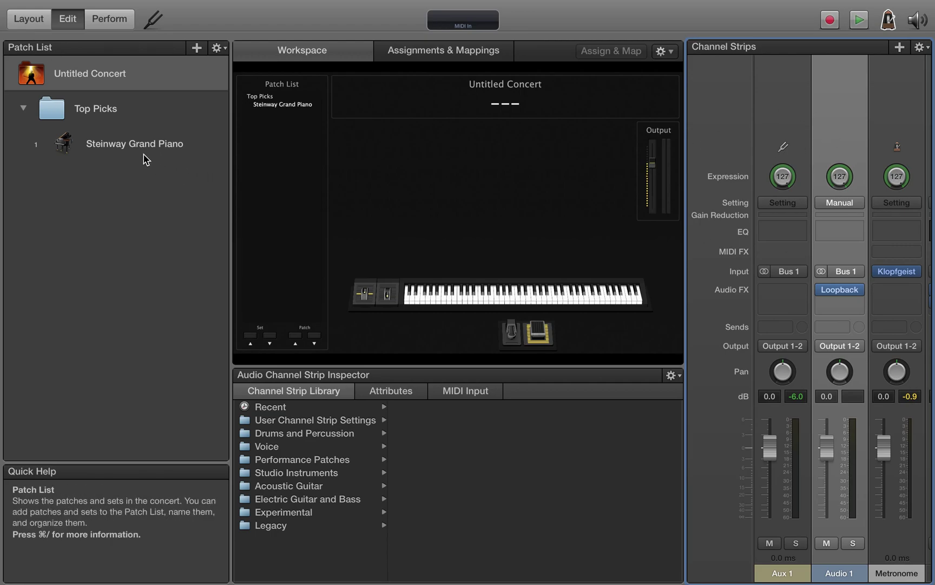
pyautogui.click(145, 146)
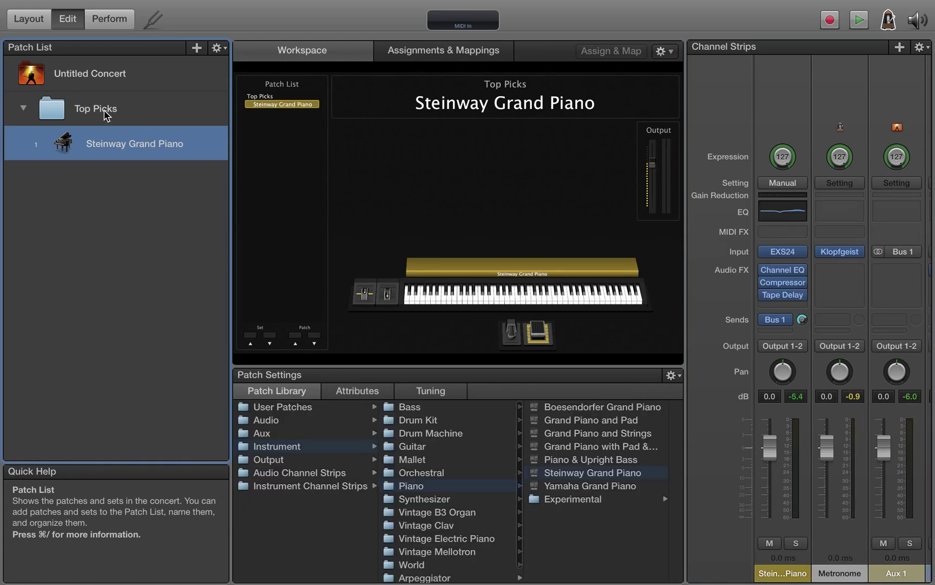
pyautogui.click(106, 114)
pyautogui.click(154, 145)
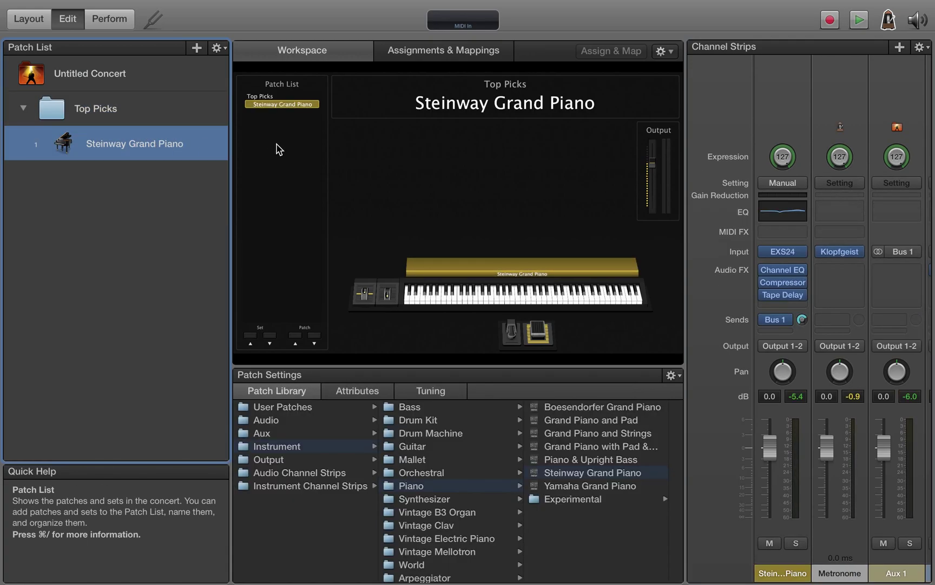
# Reopen Audio 1's Loopback and start the concert transport with Space
pyautogui.moveTo(789, 323)
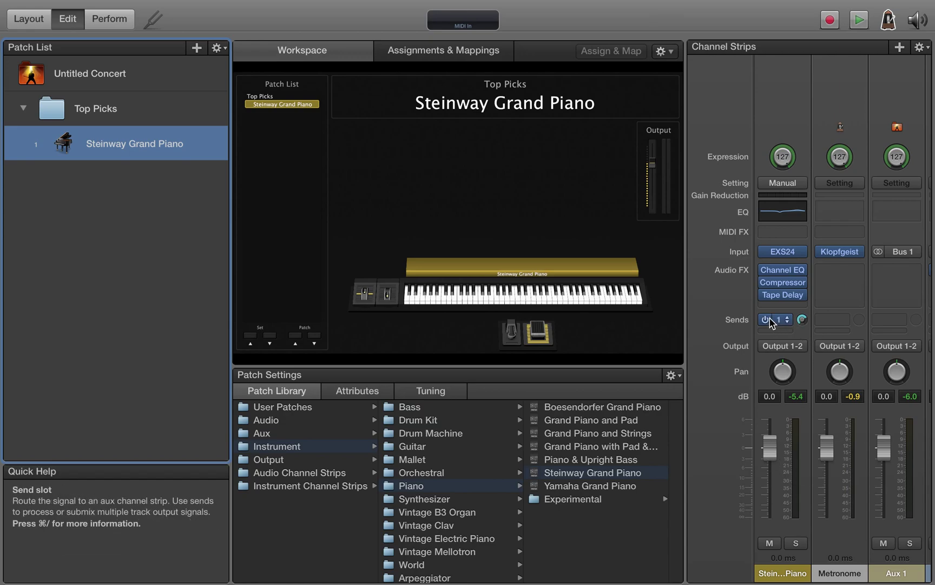
pyautogui.hscroll(5, 809, 339)
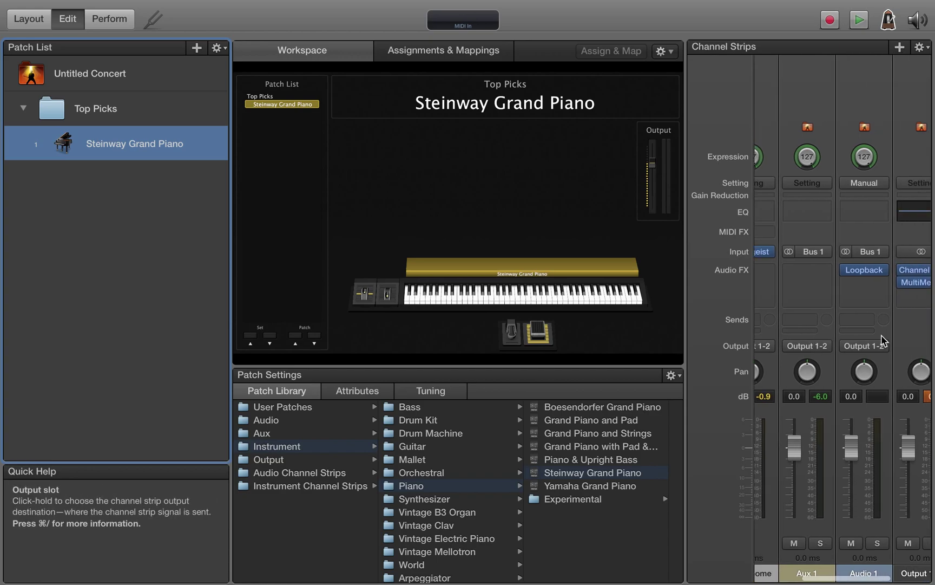
pyautogui.click(865, 270)
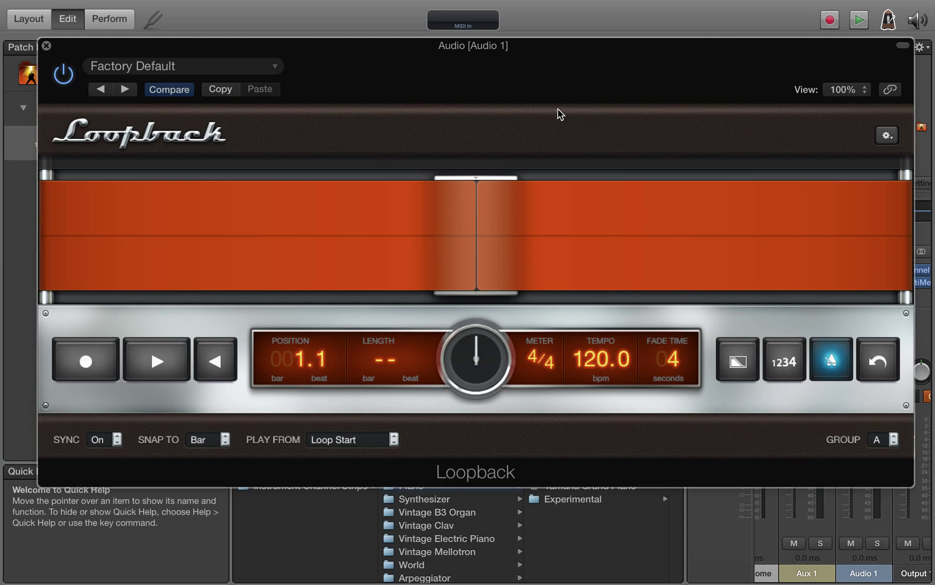
pyautogui.press('space')
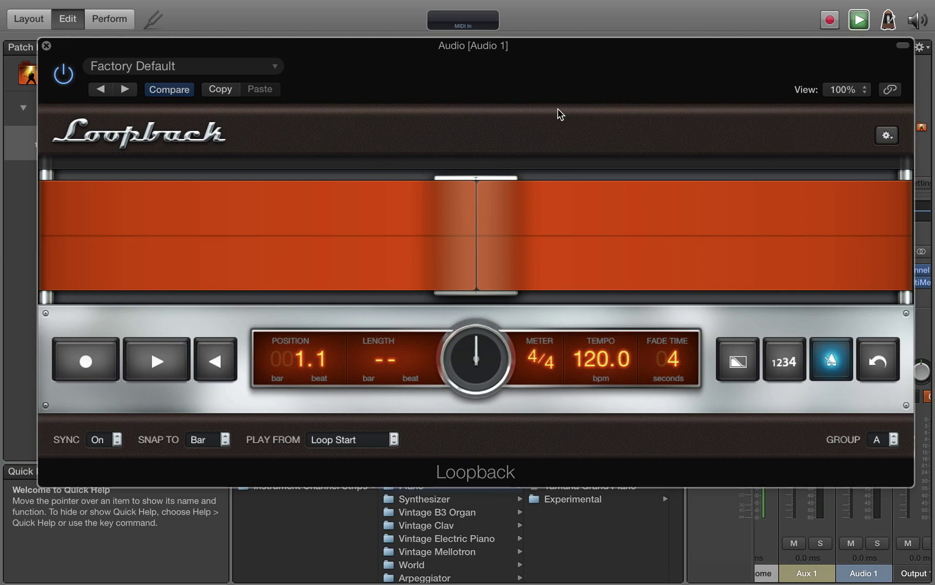
# Record a two-bar piano loop in Loopback, then stop the loop and the transport
pyautogui.click(890, 22)
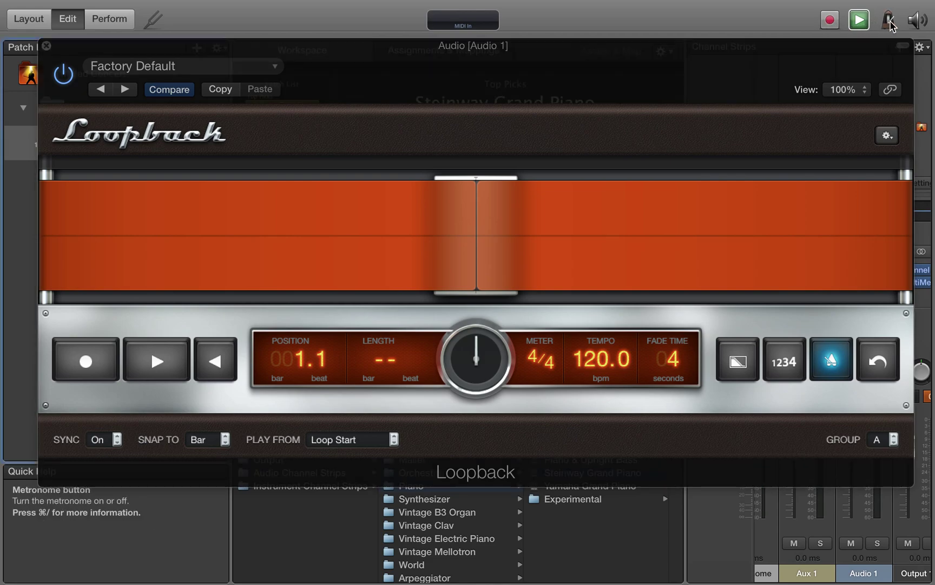
pyautogui.click(890, 21)
pyautogui.click(85, 367)
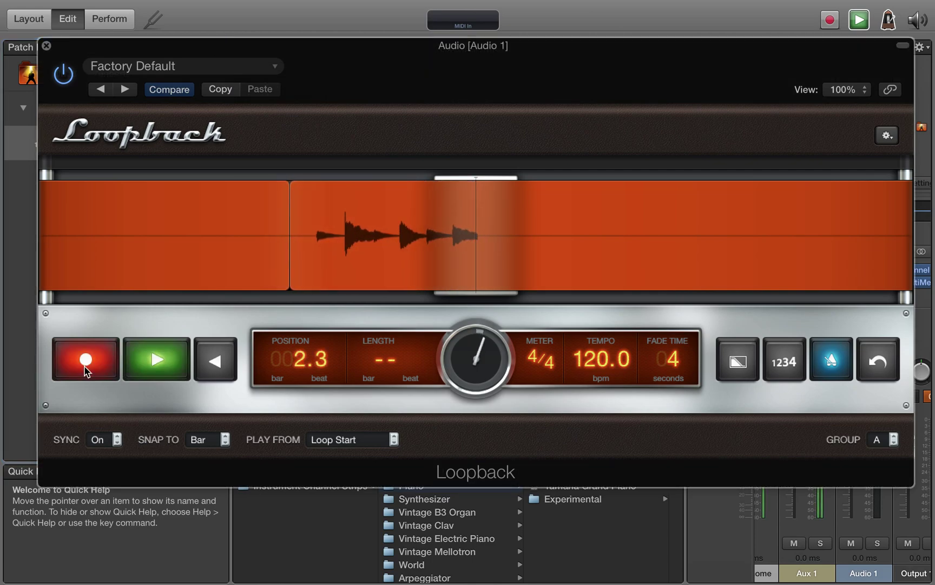
pyautogui.click(85, 366)
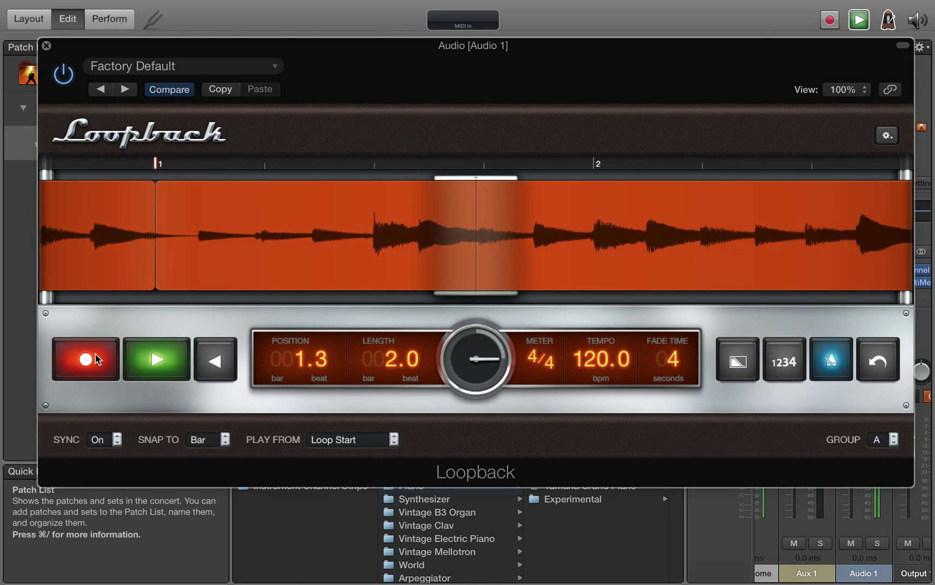
pyautogui.click(97, 359)
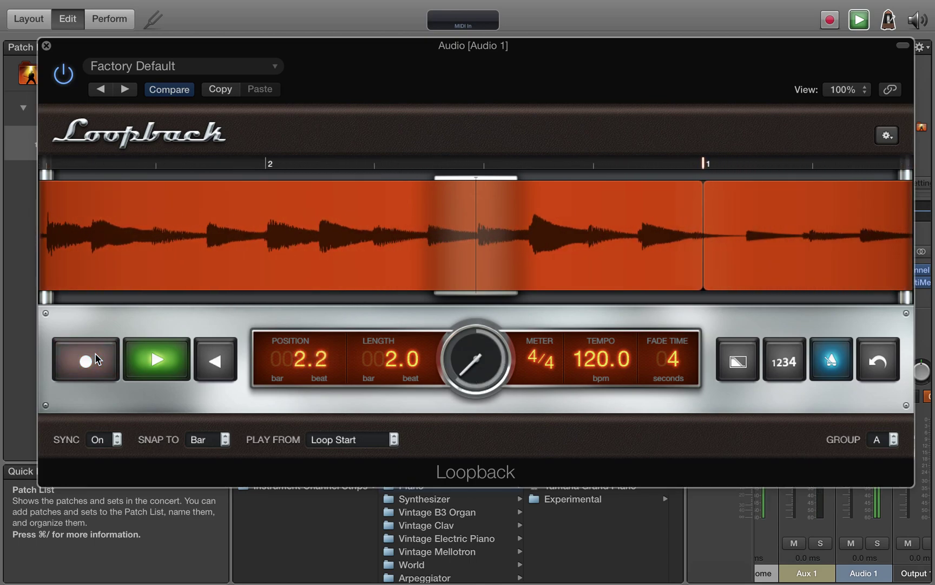
pyautogui.click(162, 363)
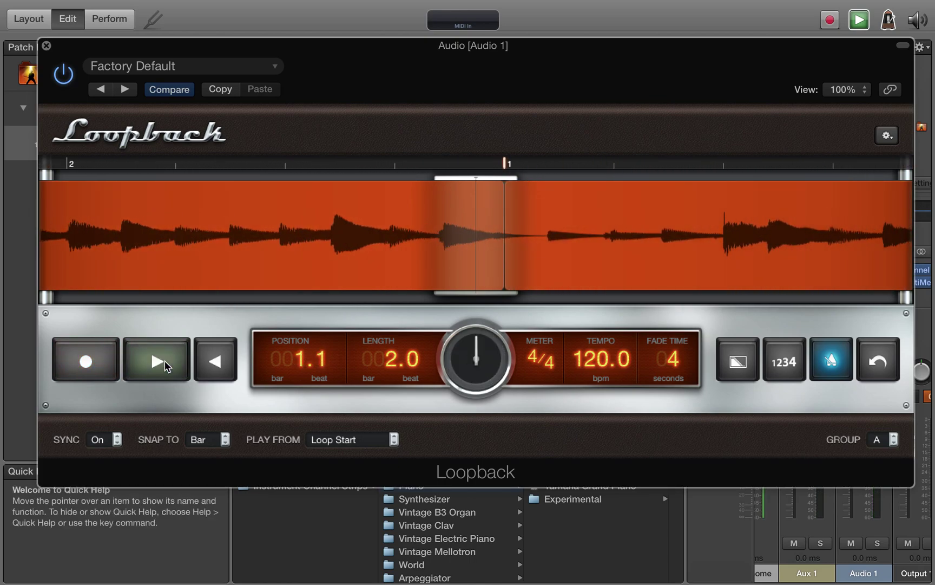
pyautogui.press('space')
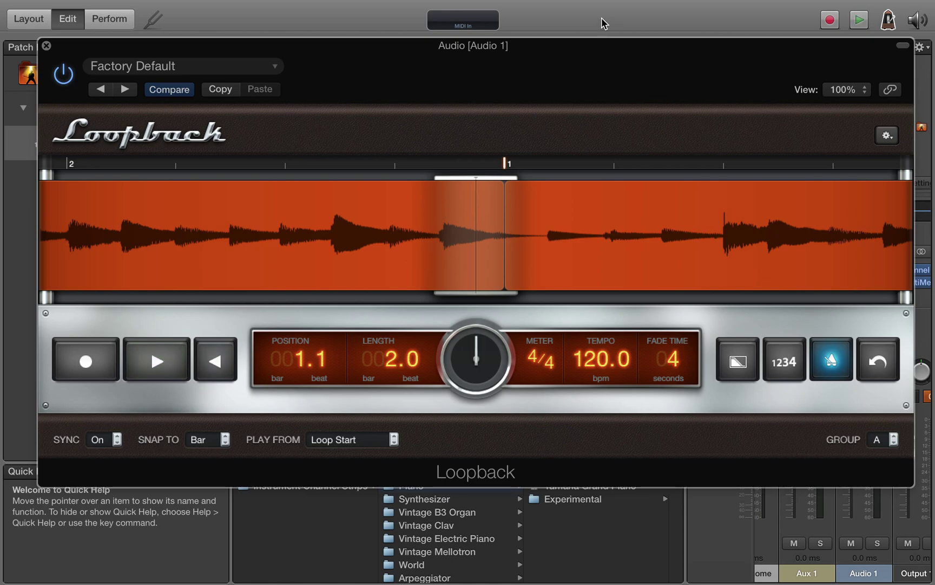
# Play the recorded 2-bar loop back with the concert running, then stop loop and transport
pyautogui.press('super+w')
pyautogui.moveTo(552, 49); pyautogui.dragTo(544, 73)
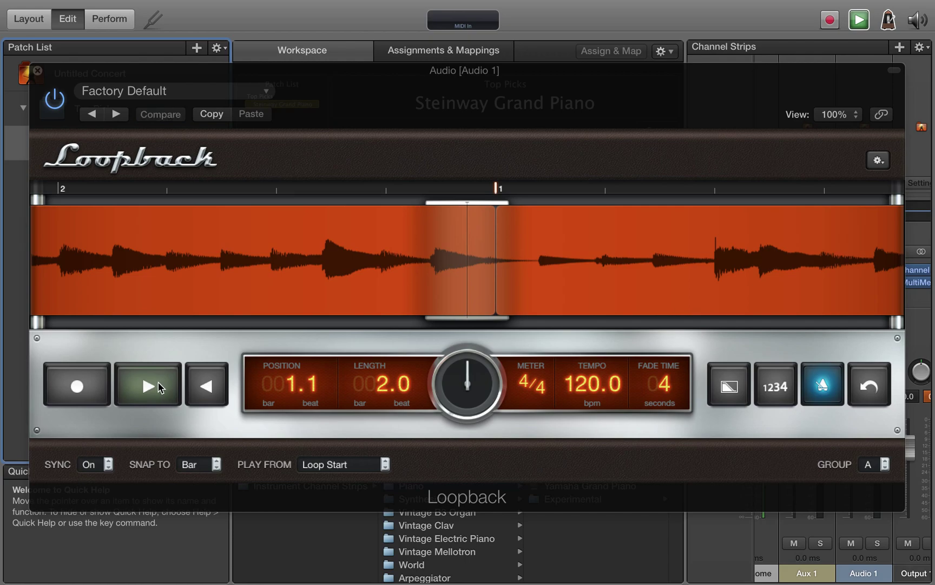
pyautogui.click(160, 387)
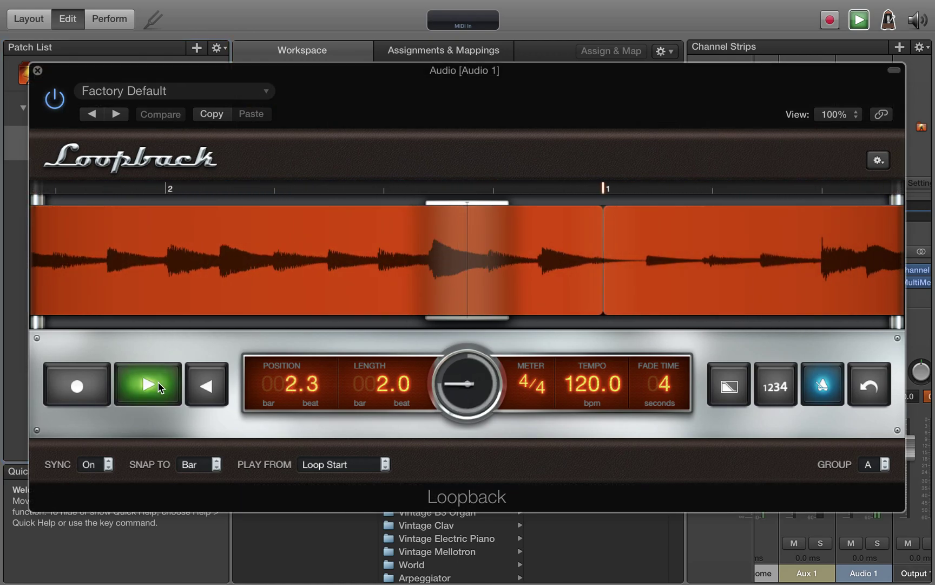
pyautogui.click(160, 387)
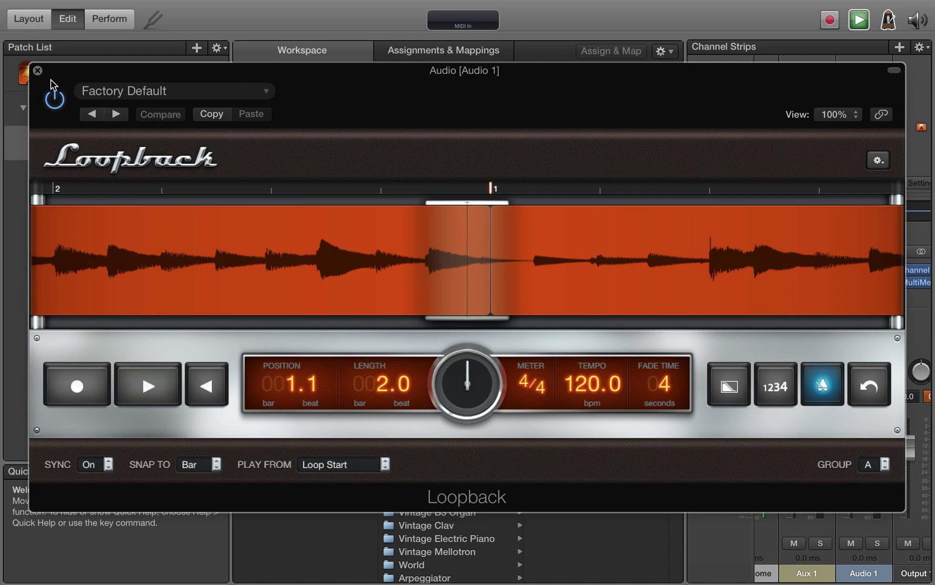
pyautogui.press('space')
pyautogui.click(879, 161)
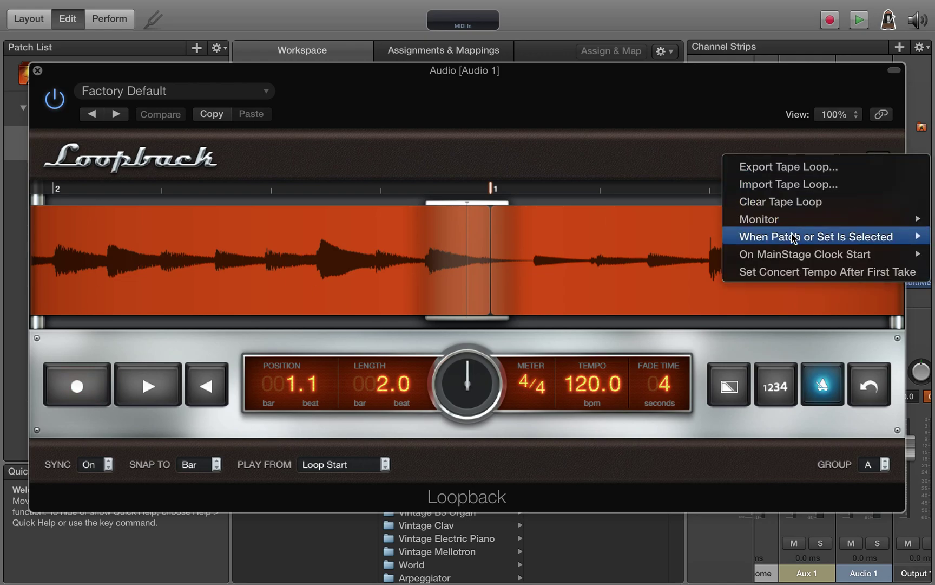
# Choose Clear Tape Loop from Loopback's gear menu, then close the Loopback window
pyautogui.click(807, 144)
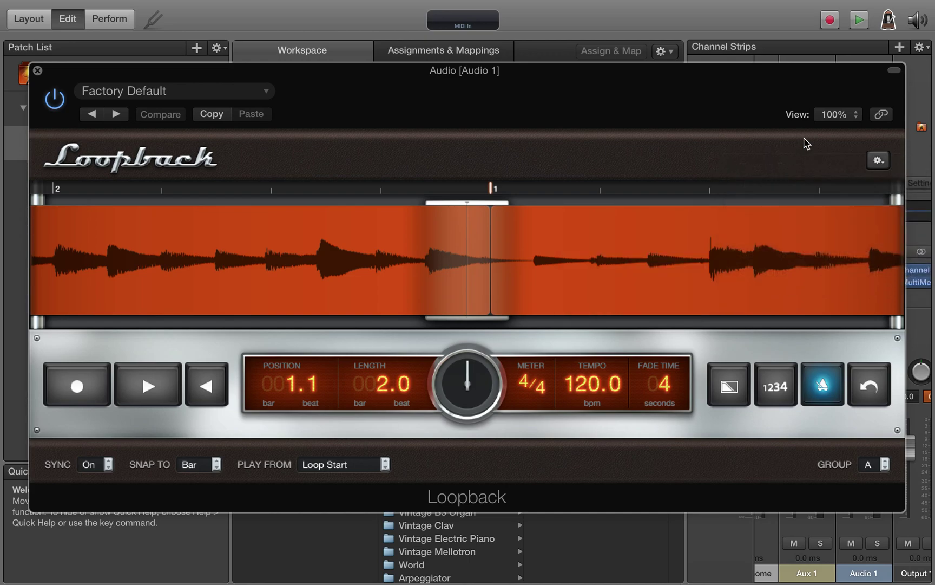
pyautogui.click(878, 161)
pyautogui.click(831, 204)
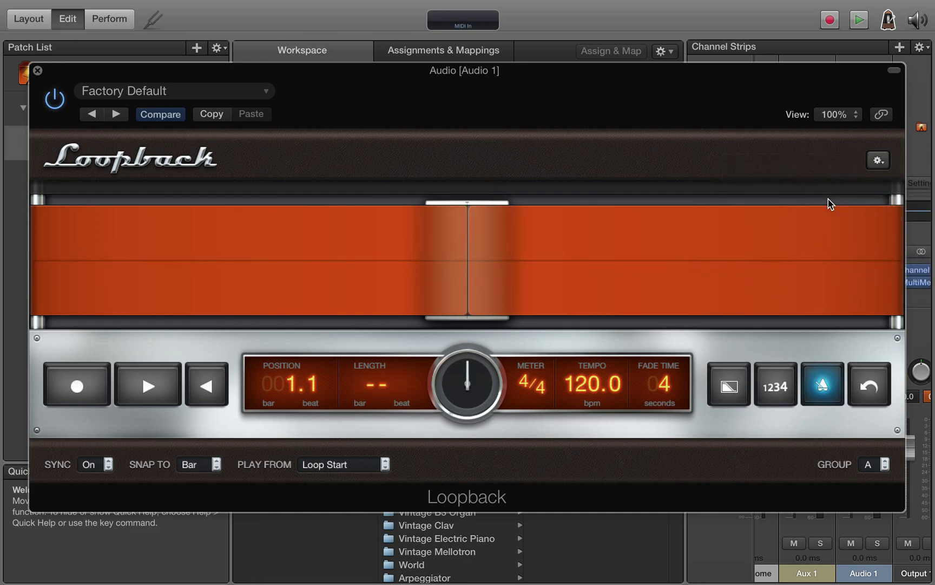
pyautogui.click(38, 70)
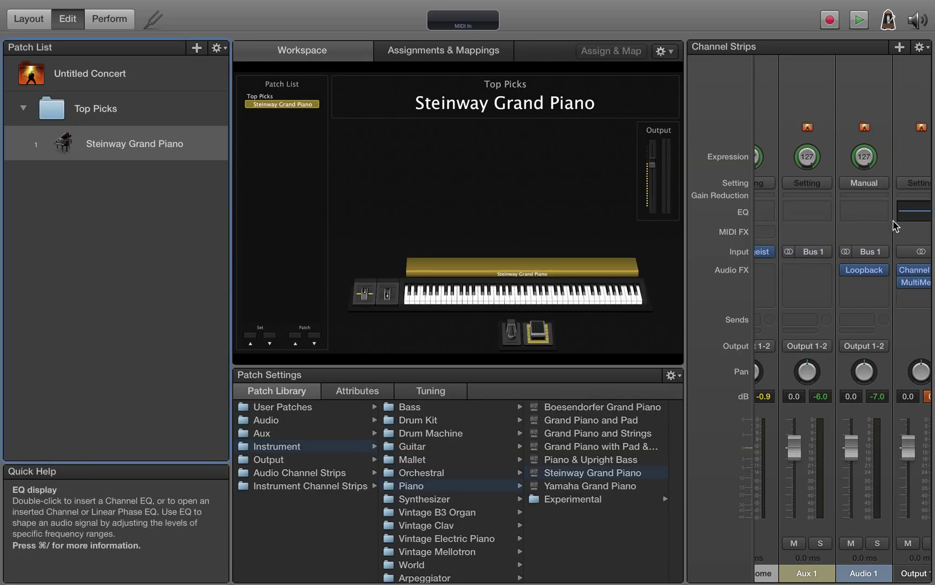
pyautogui.hscroll(-3, 894, 222)
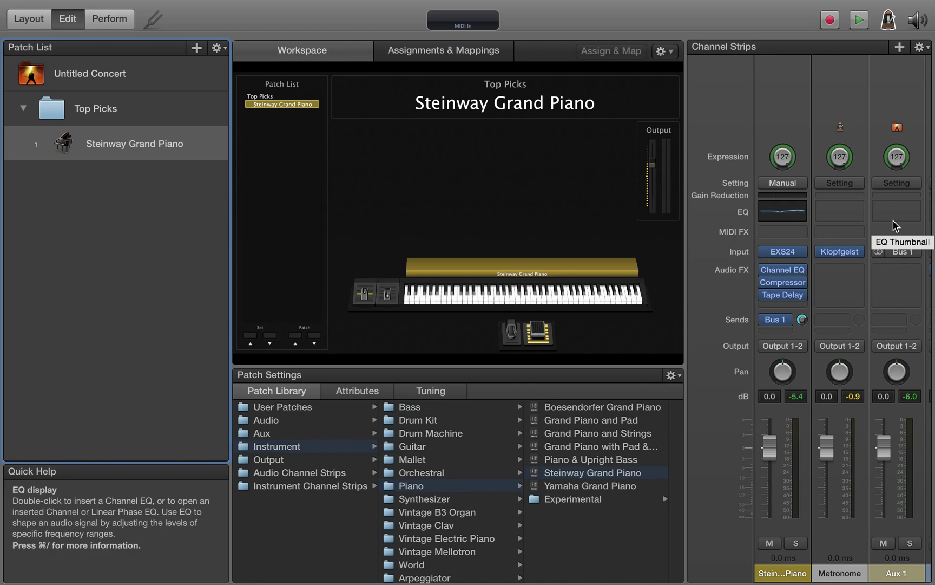
pyautogui.click(157, 83)
# Duplicate the Audio 1 Loopback strip twice, creating Audio 2 and Audio 3 on Bus 1
pyautogui.click(853, 163)
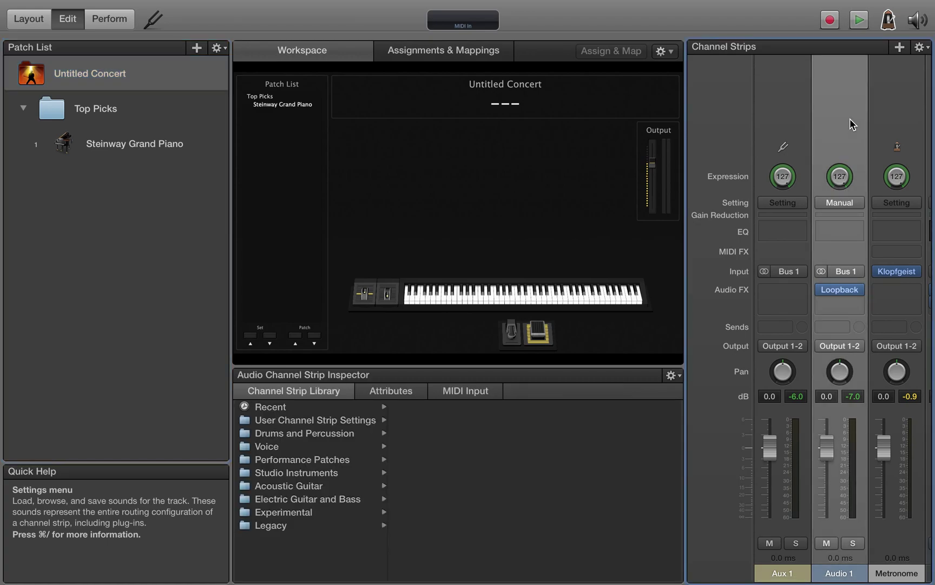
pyautogui.press('alt+super+n')
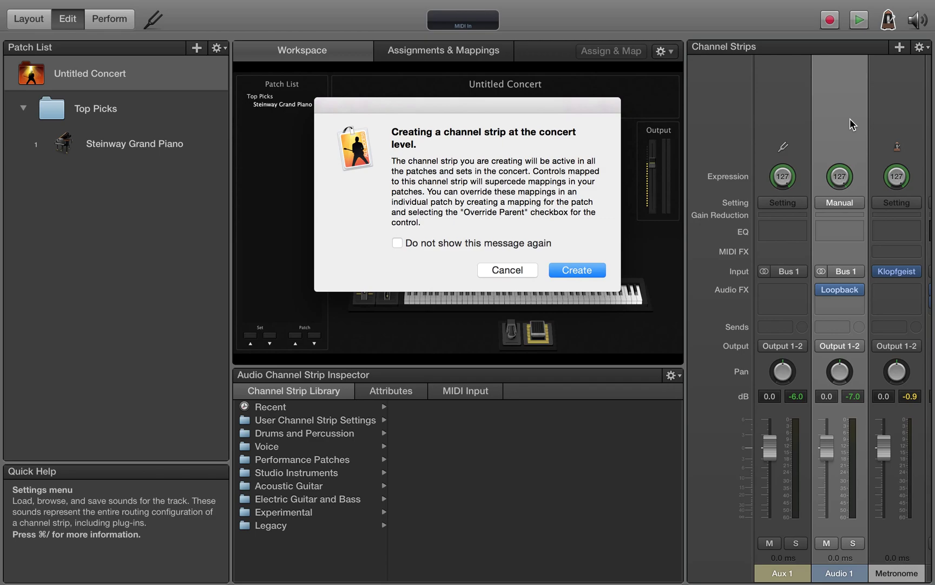
pyautogui.press('Return')
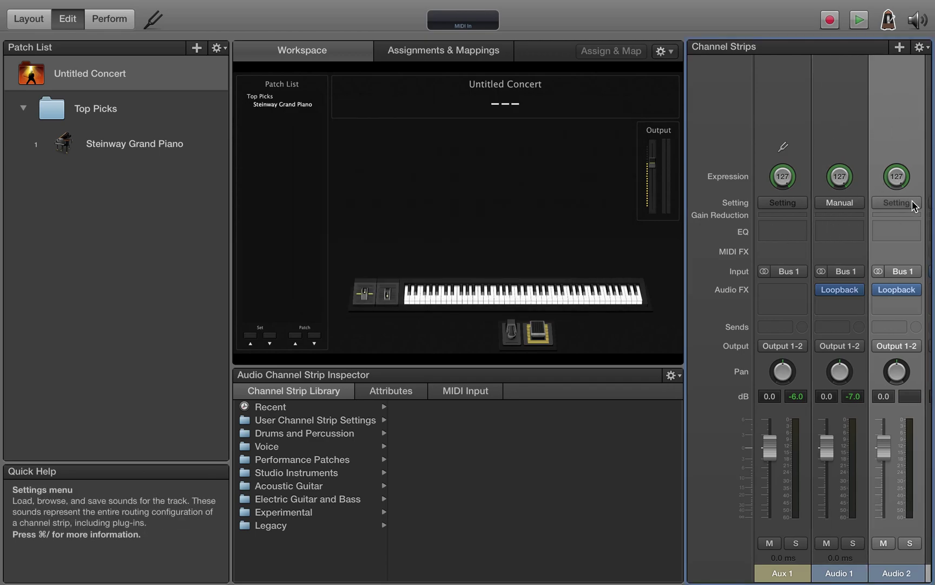
pyautogui.press('alt+super+n')
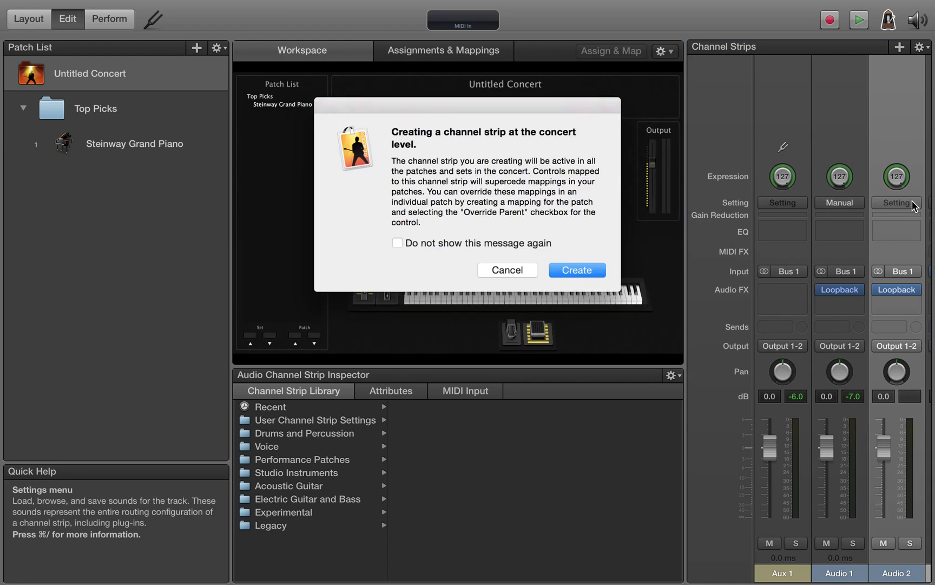
pyautogui.click(578, 269)
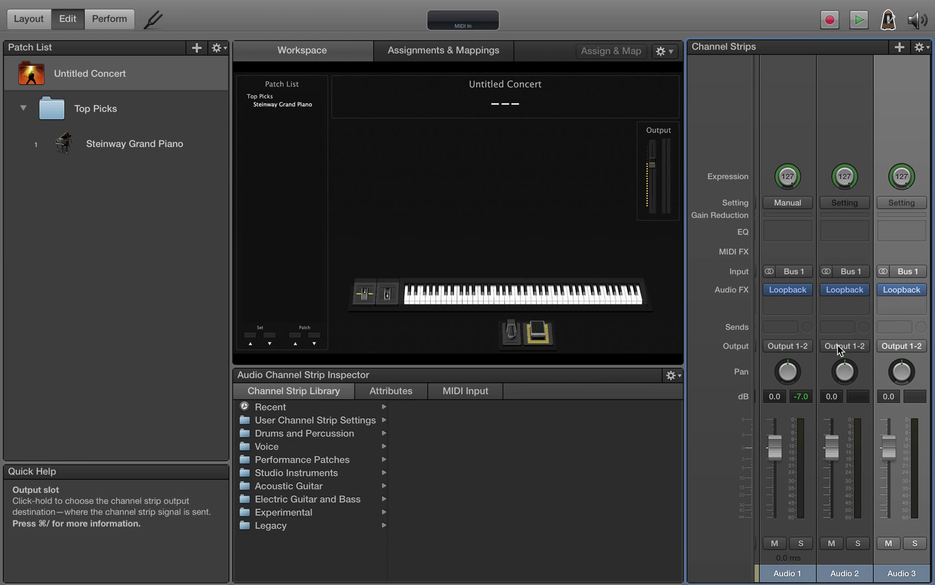
# Assign Audio 2's Loopback to group B and close its window
pyautogui.moveTo(843, 291)
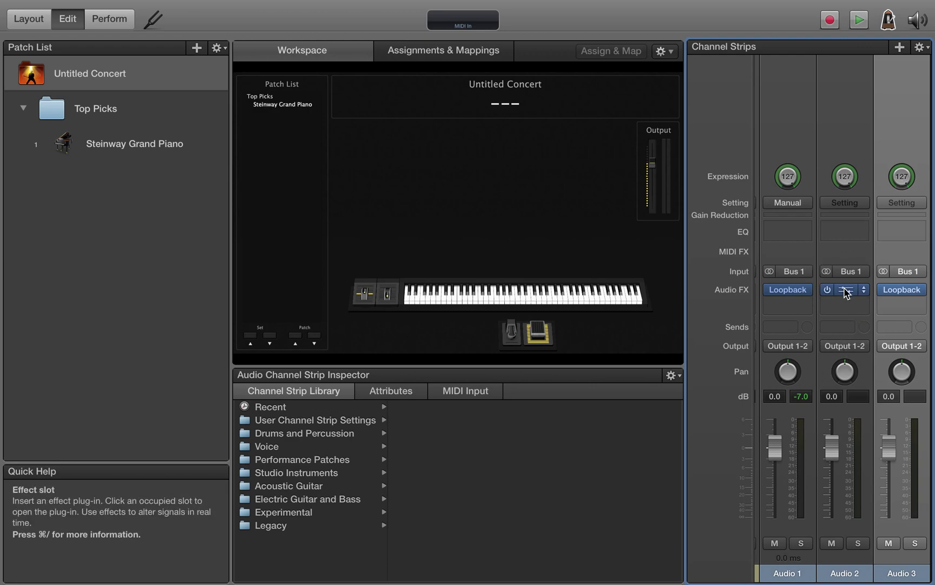
pyautogui.click(847, 291)
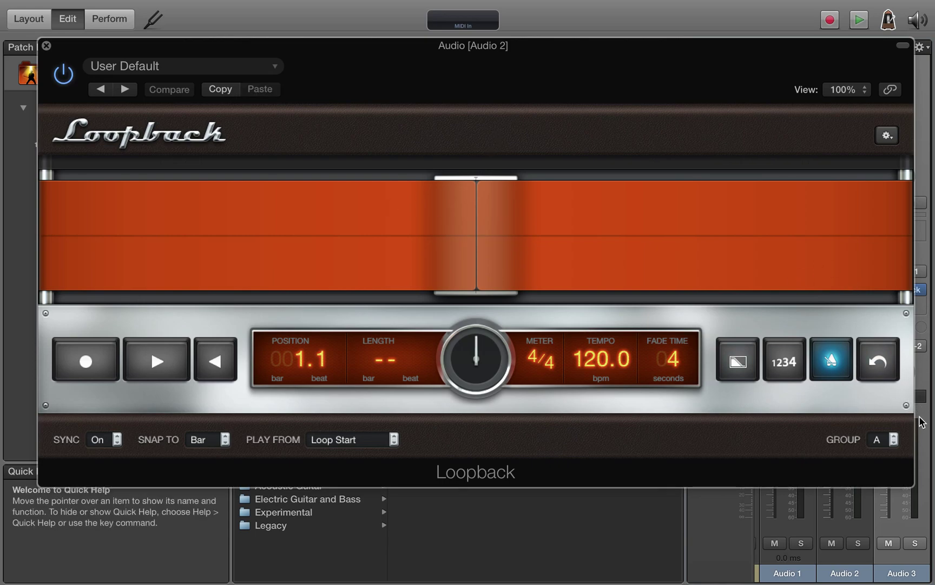
pyautogui.click(893, 439)
pyautogui.click(883, 461)
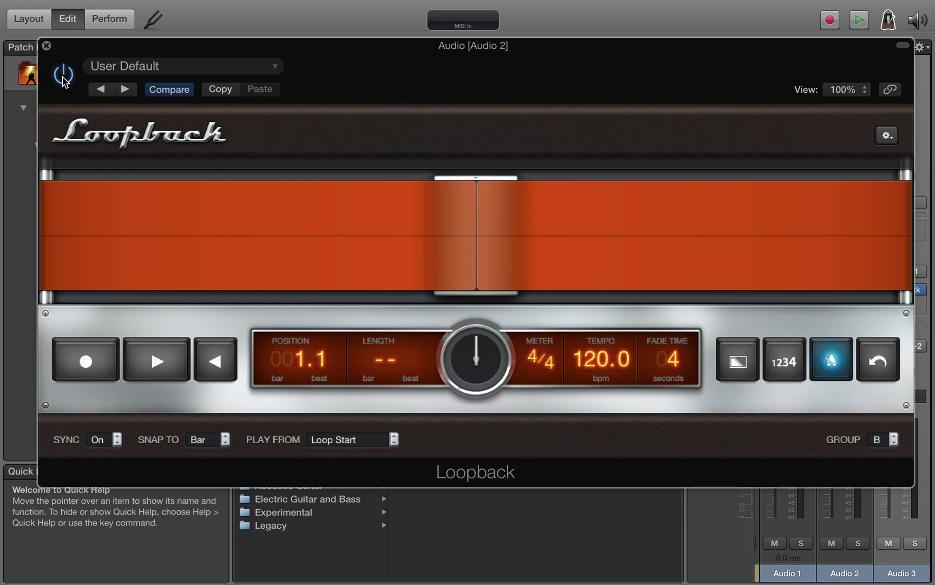
pyautogui.click(46, 46)
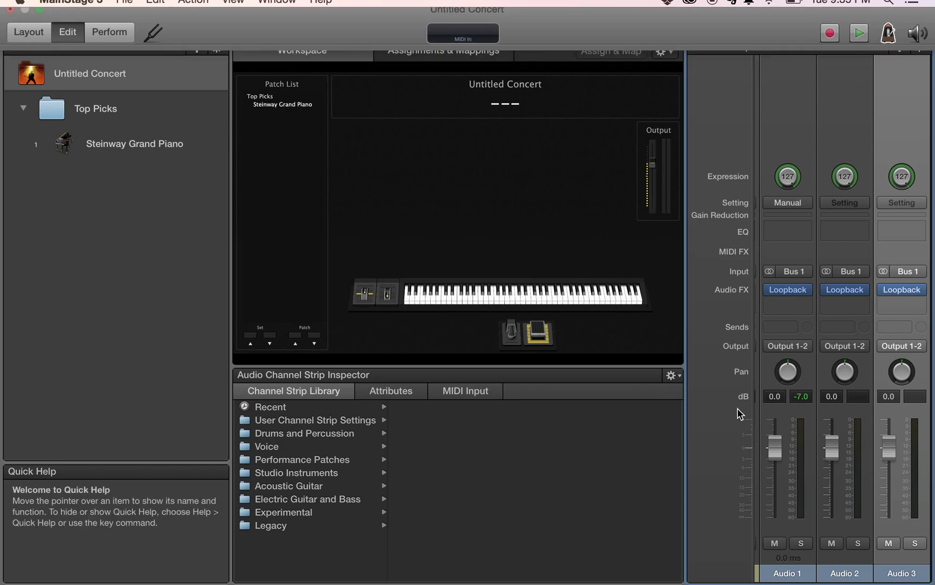
# Set Audio 3's Loopback group to -- (none) and close its window
pyautogui.click(906, 292)
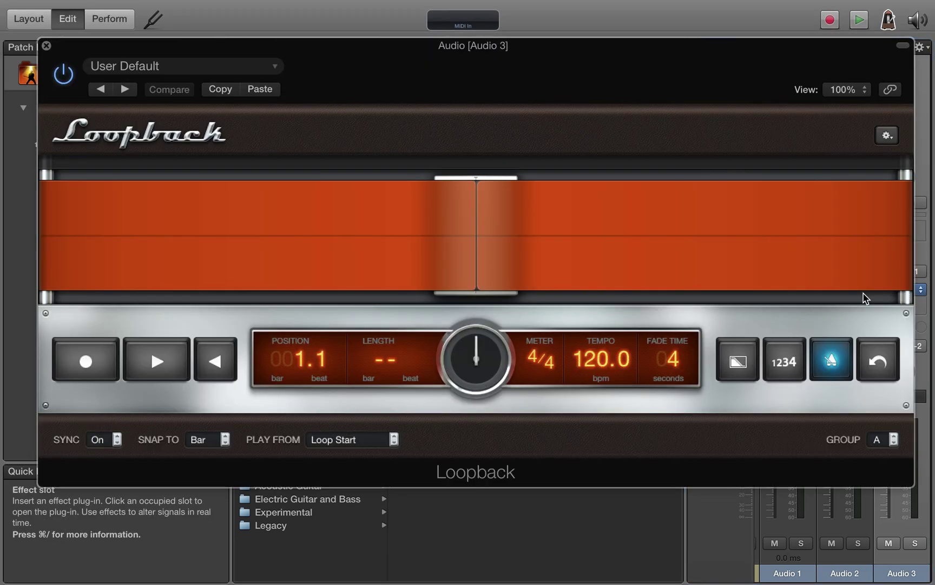
pyautogui.click(894, 438)
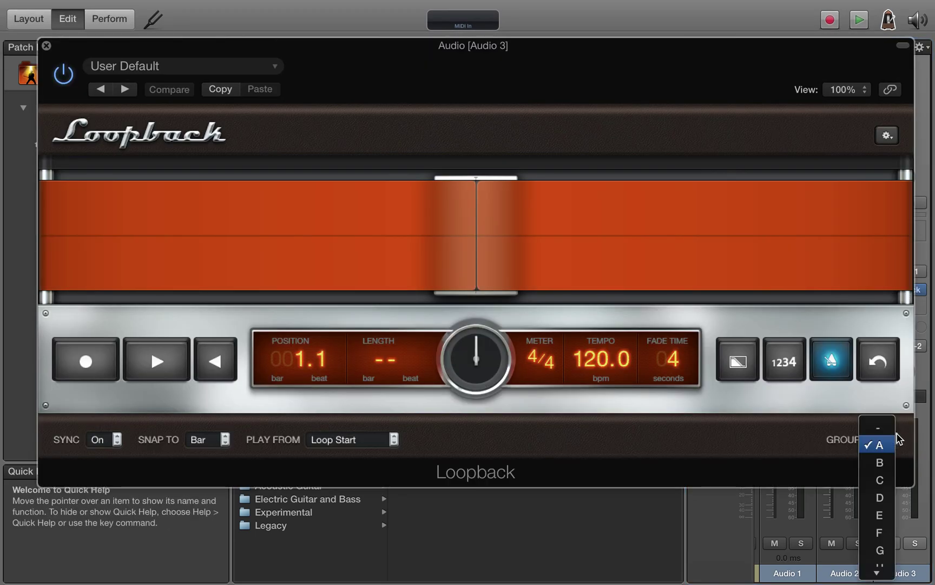
pyautogui.click(881, 426)
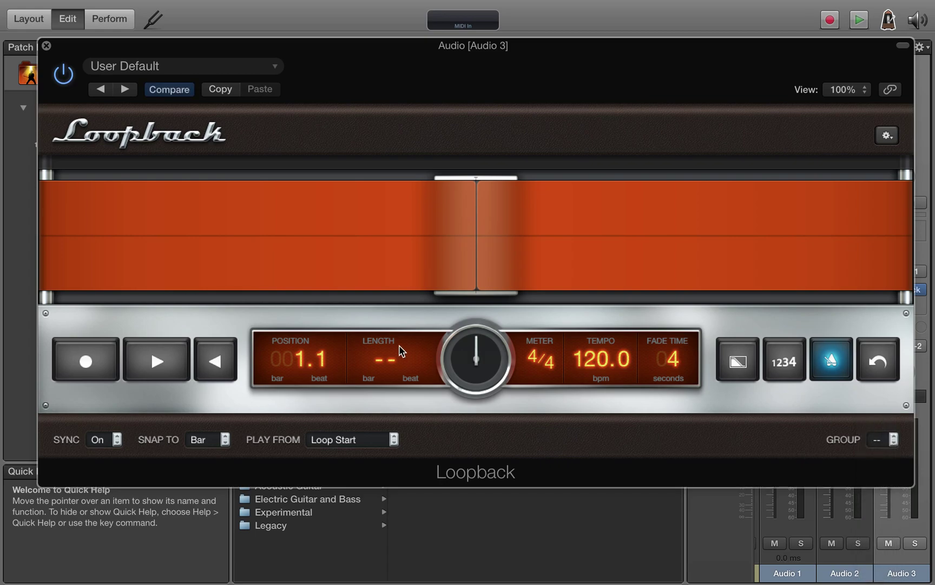
pyautogui.click(47, 46)
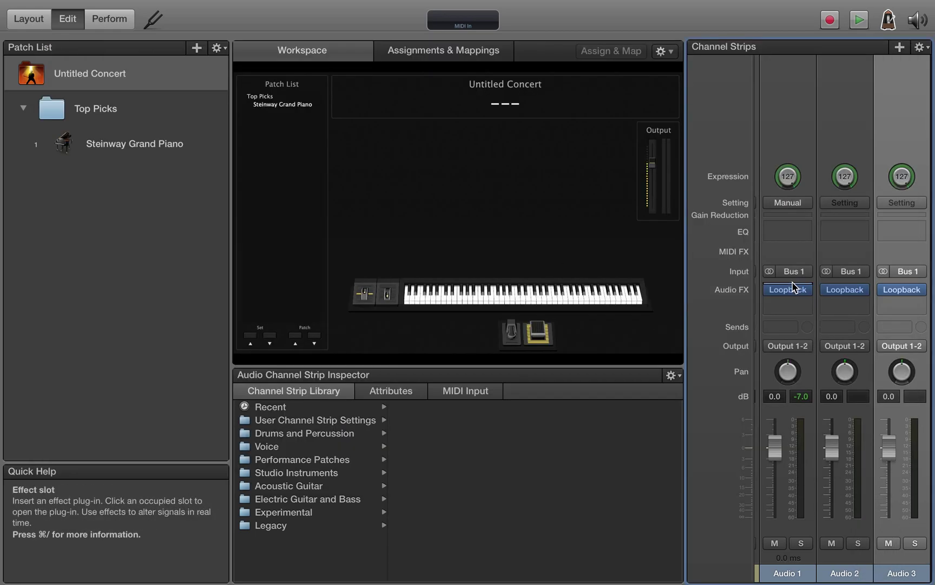
# Select the Steinway Grand Piano patch and scroll the Channel Strips to Audio 1–3
pyautogui.click(123, 143)
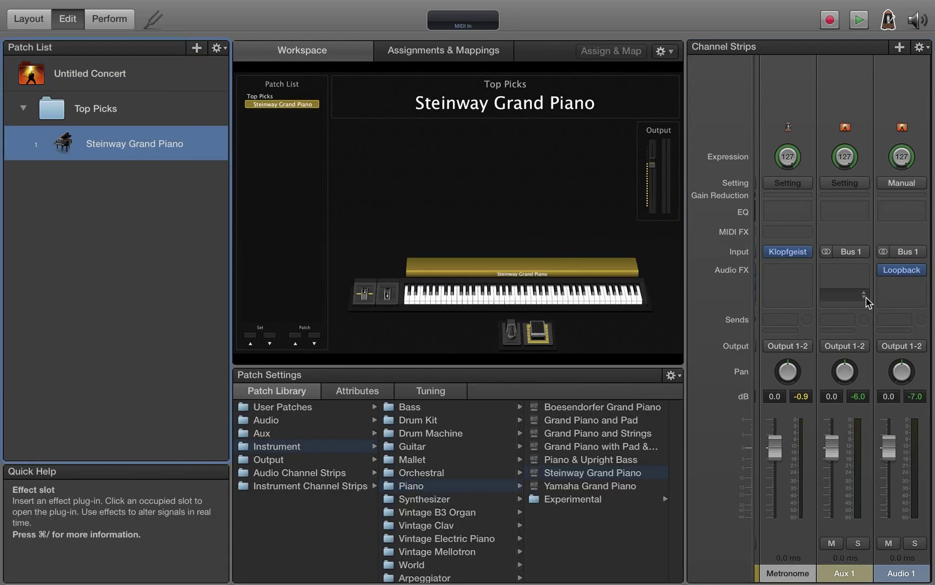
pyautogui.hscroll(-3, 820, 287)
pyautogui.hscroll(3, 866, 301)
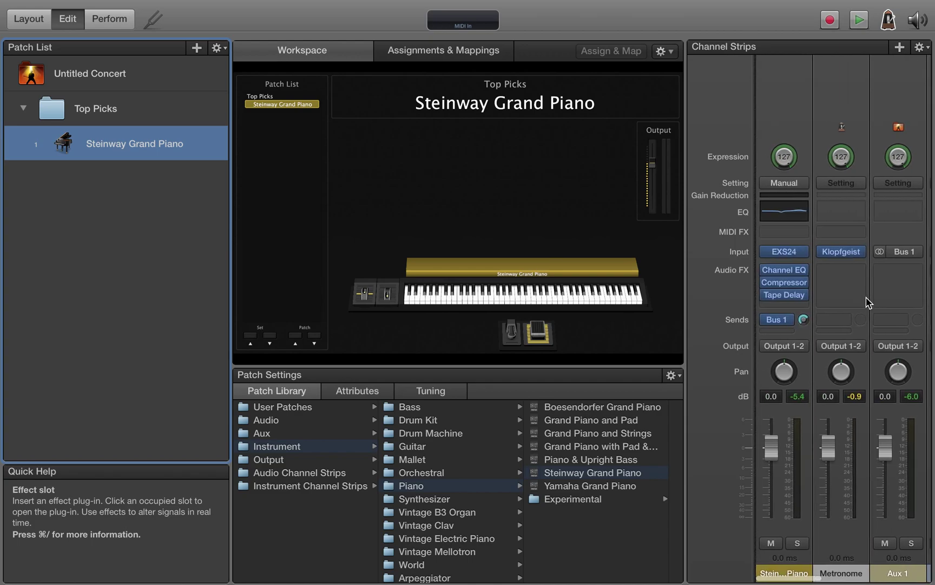
pyautogui.hscroll(5, 834, 316)
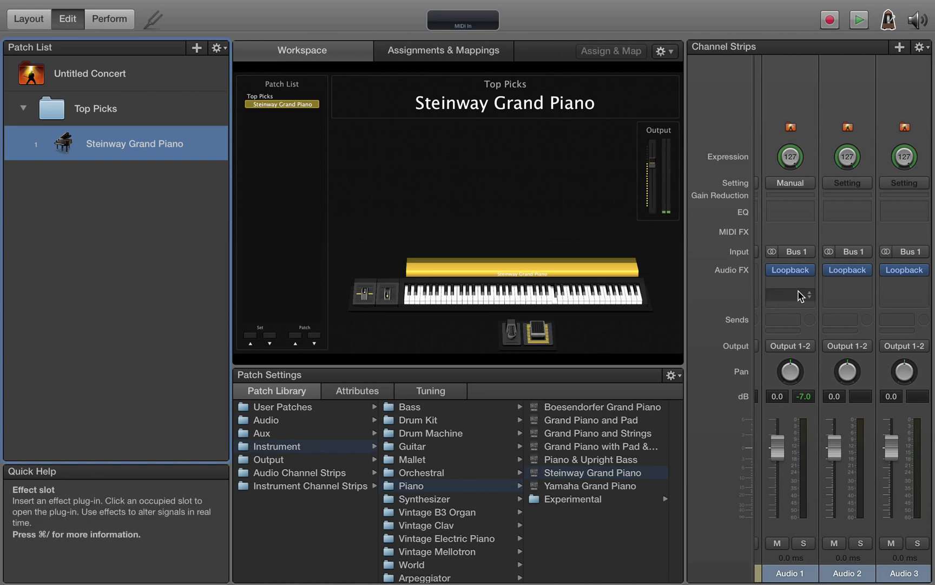
# Start the concert transport playing and open Audio 1's Loopback
pyautogui.click(791, 272)
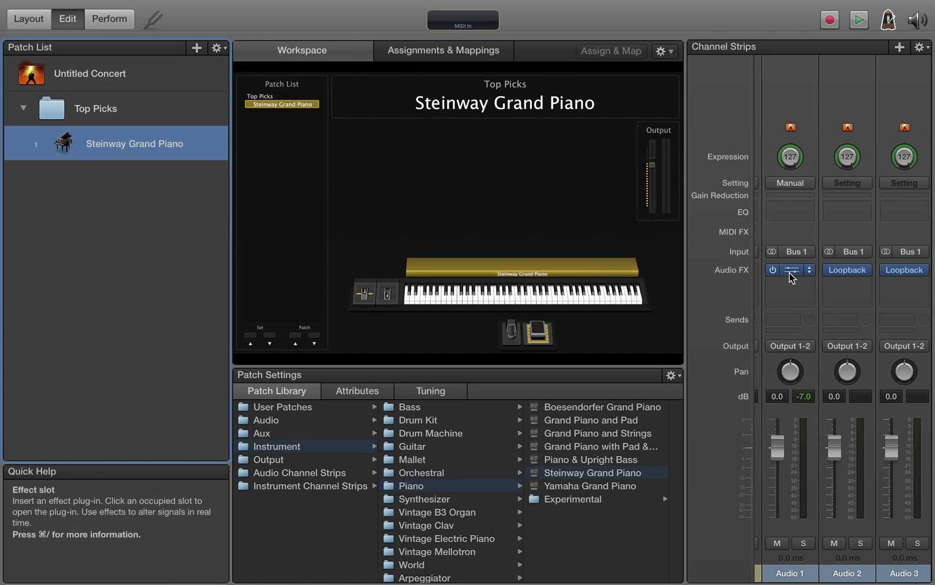
pyautogui.press('space')
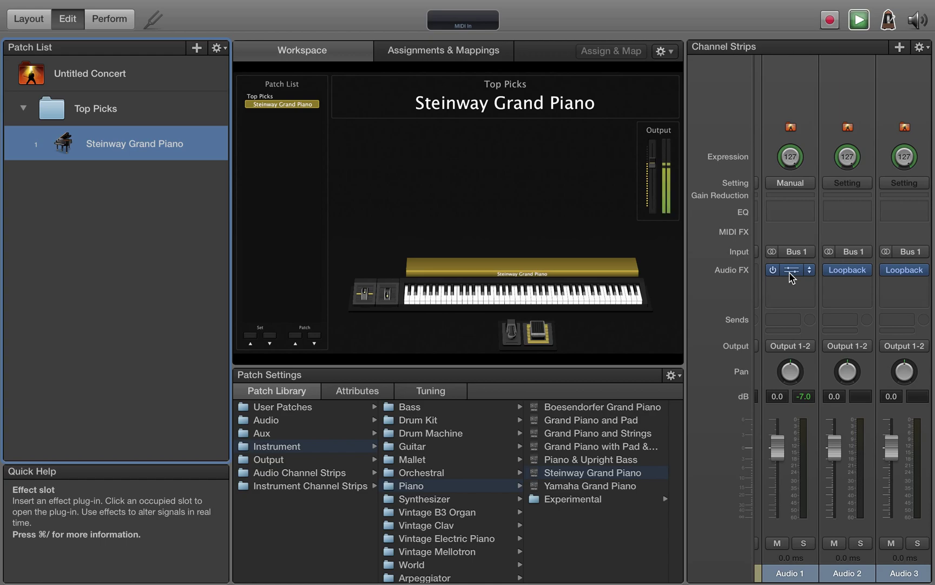
pyautogui.click(789, 271)
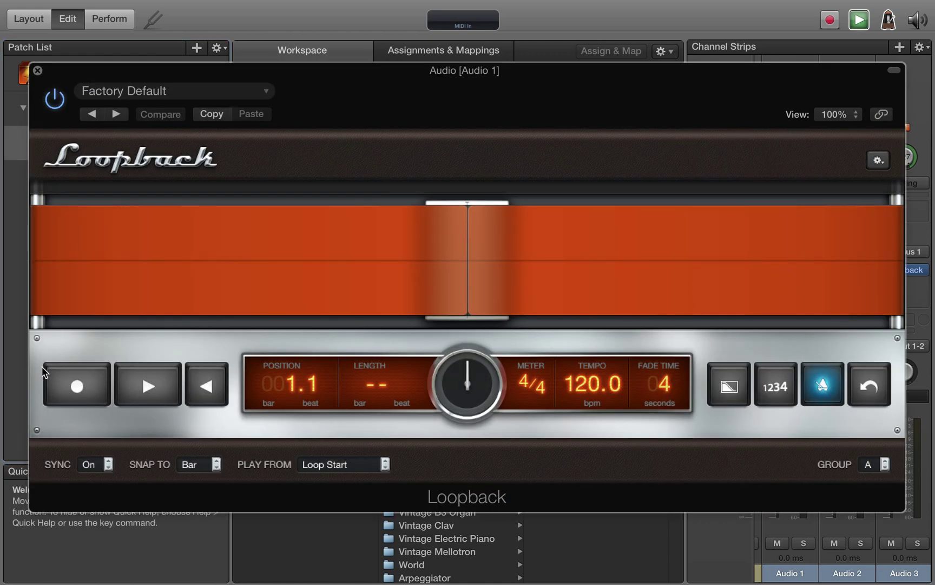
# Record a two-bar piano loop in Audio 1's Loopback, then stop overdubbing so it keeps playing
pyautogui.click(71, 388)
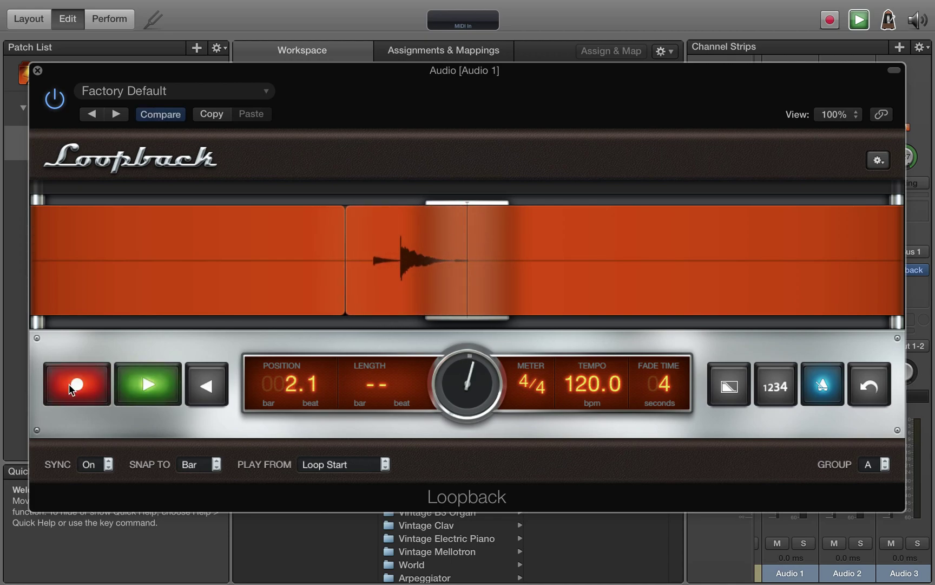
pyautogui.click(70, 388)
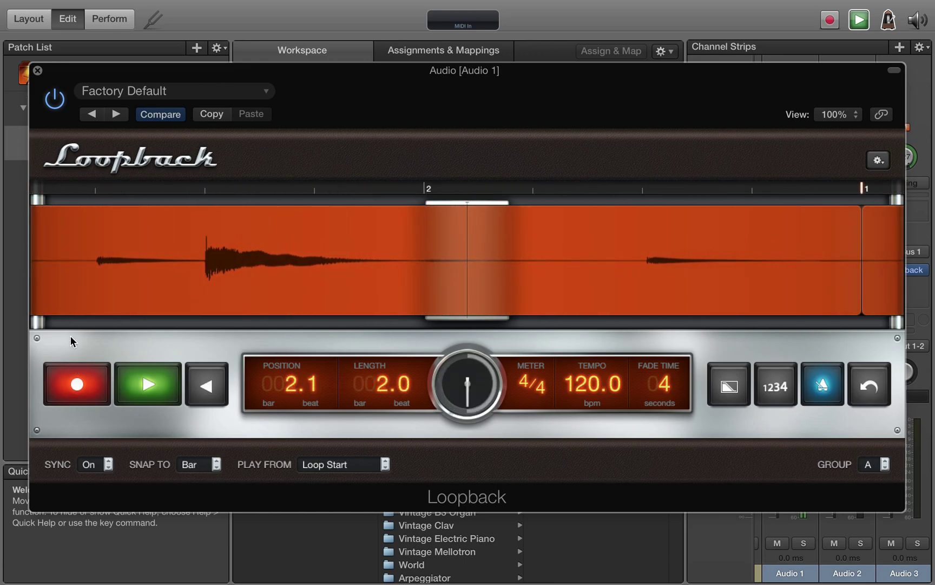
pyautogui.click(73, 385)
# Record a two-bar piano loop into Audio 2's group B Loopback, leave it playing, and close the window
pyautogui.click(38, 70)
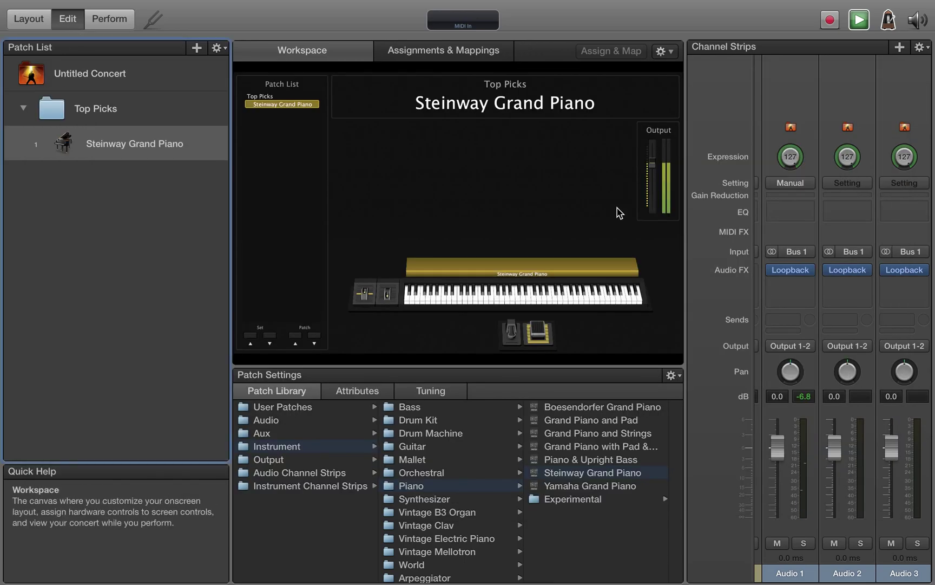
pyautogui.click(850, 271)
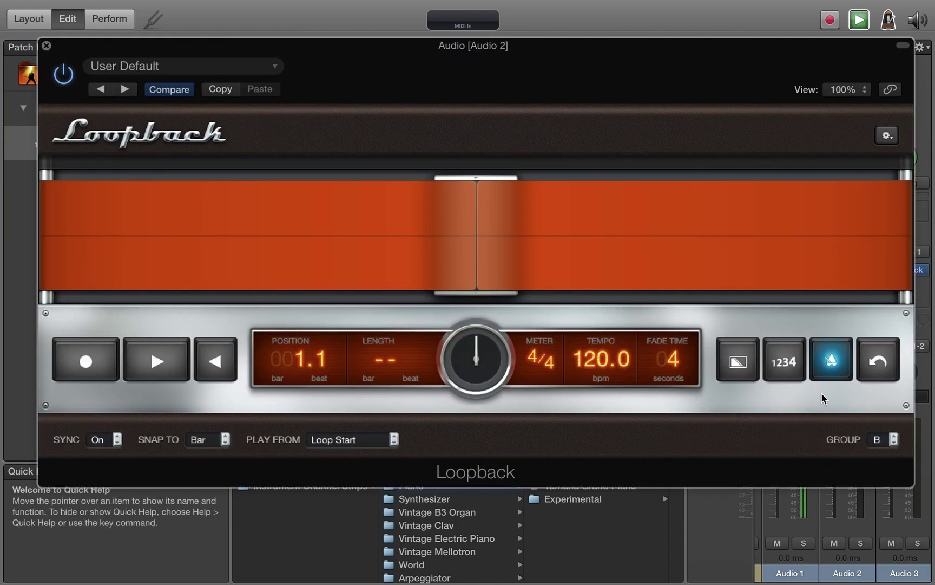
pyautogui.click(86, 359)
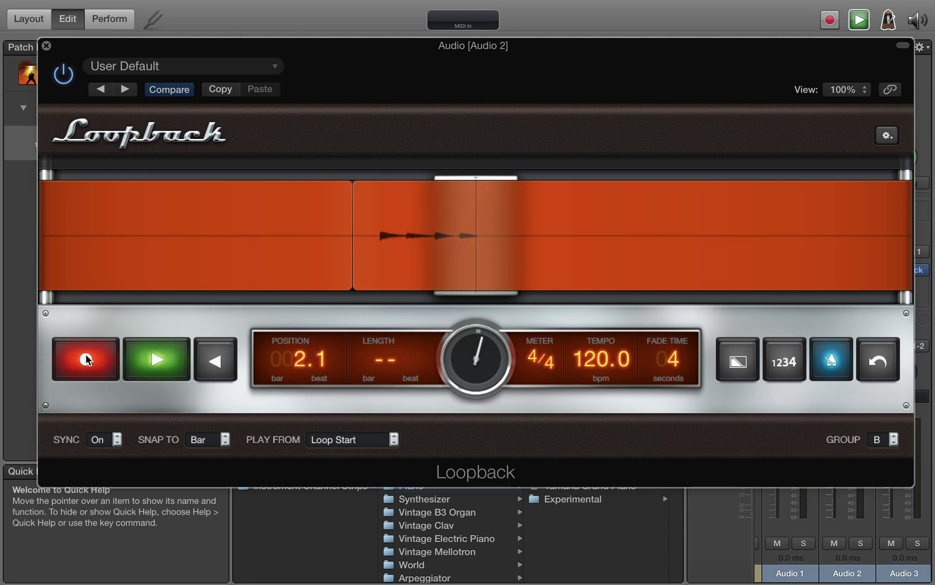
pyautogui.click(85, 359)
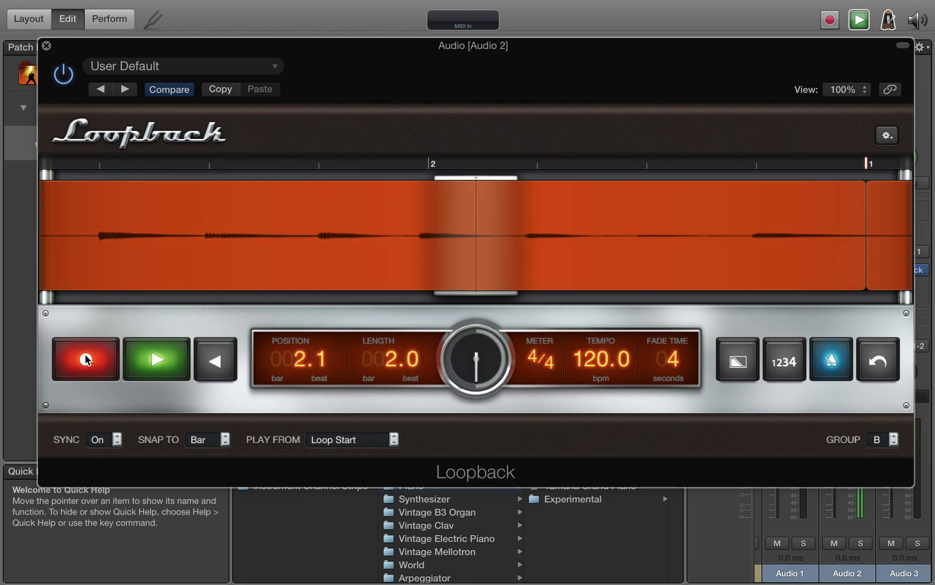
pyautogui.click(85, 358)
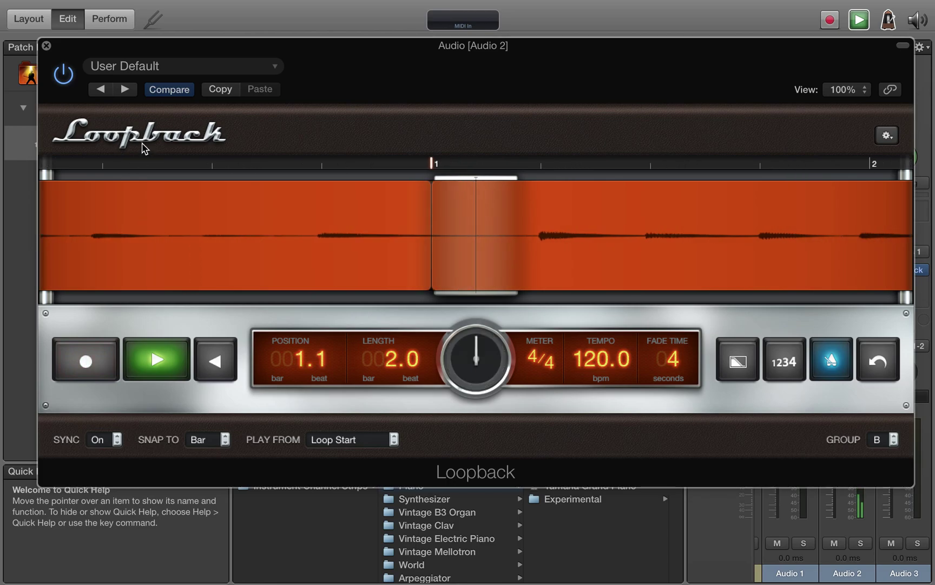
pyautogui.click(46, 46)
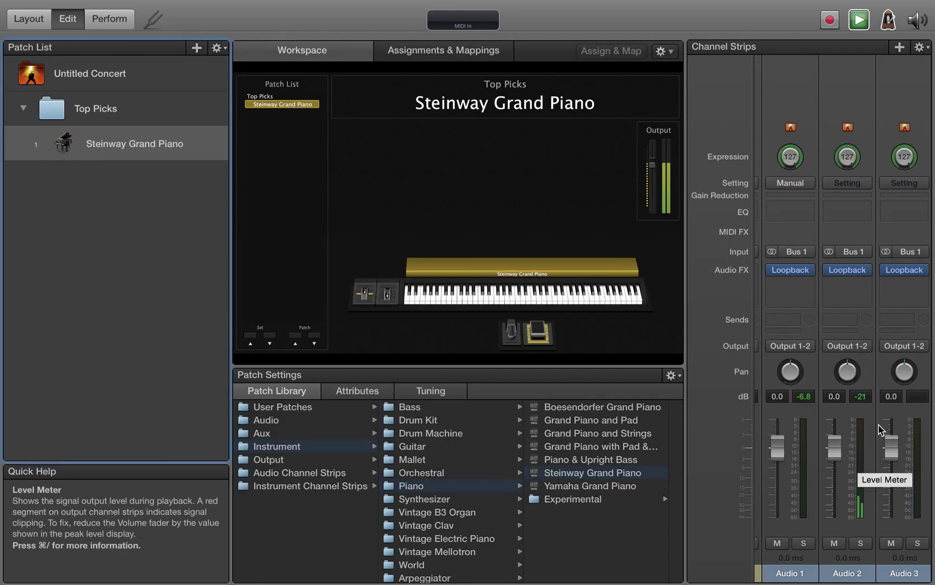
# Restart playback of Audio 1's recorded loop and close its Loopback window
pyautogui.click(790, 271)
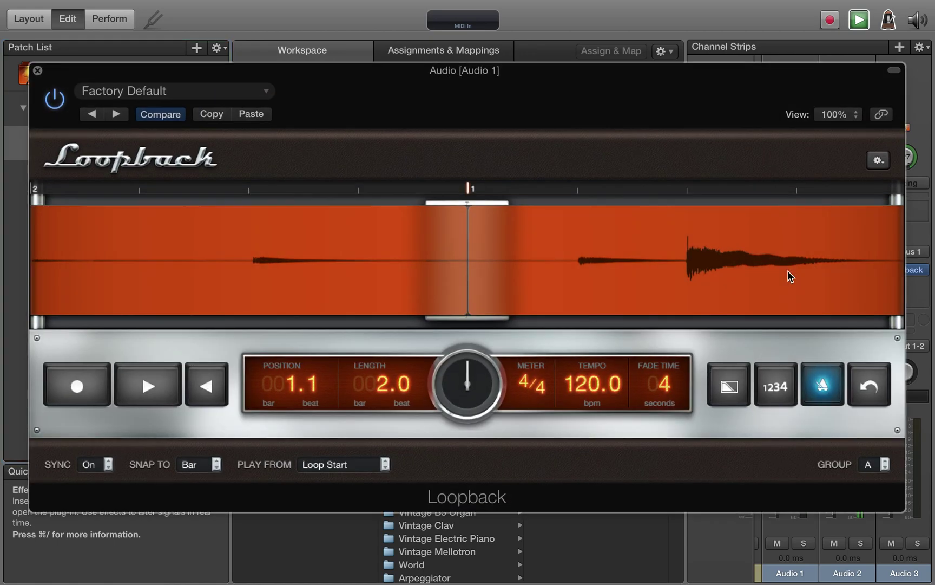
pyautogui.click(159, 381)
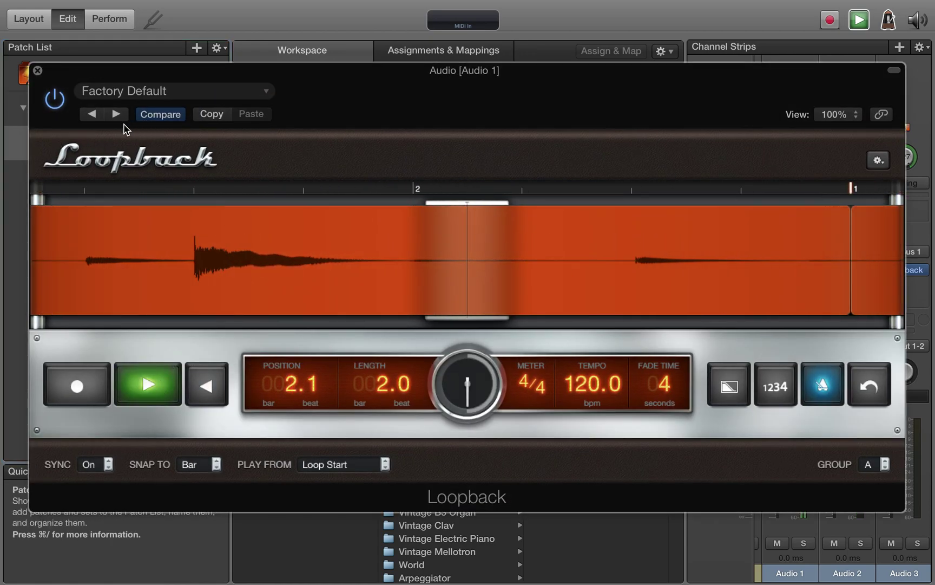
pyautogui.click(34, 70)
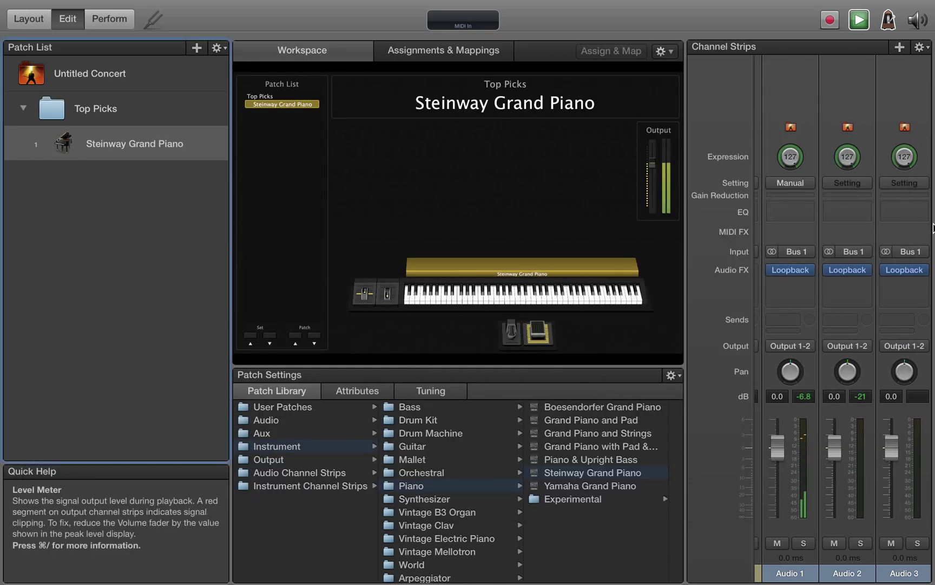
# Record a two-bar loop on Audio 3's ungrouped Loopback, leave it playing, and close the window
pyautogui.click(914, 270)
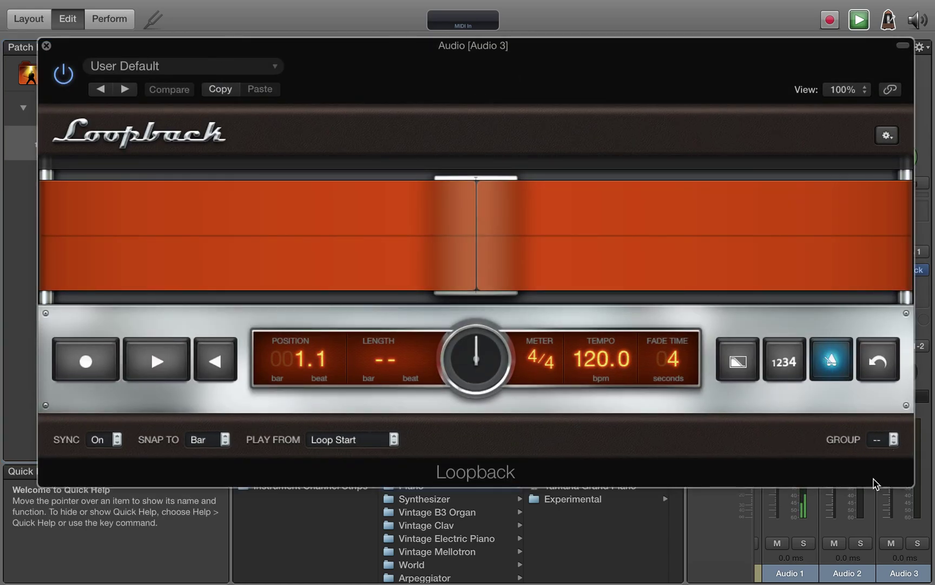
pyautogui.click(88, 361)
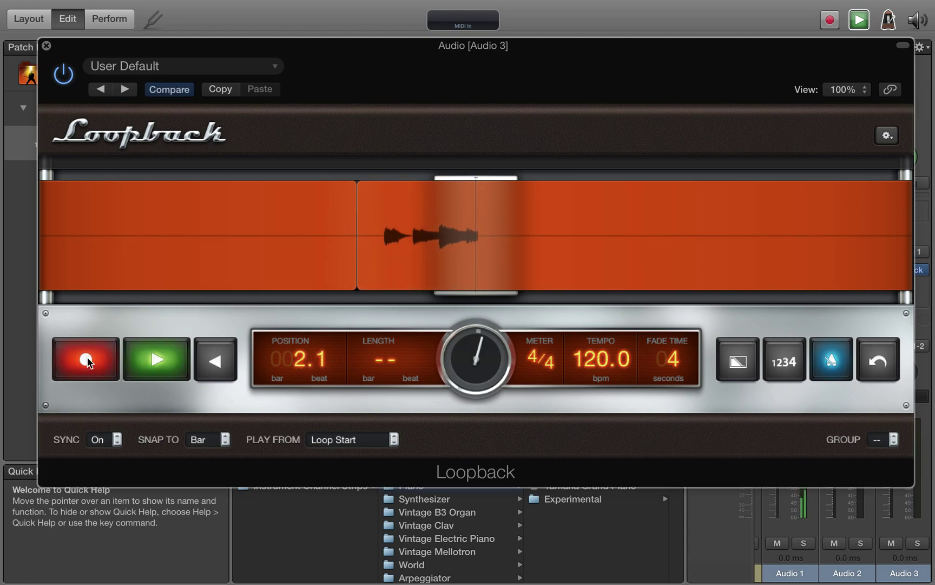
pyautogui.click(87, 359)
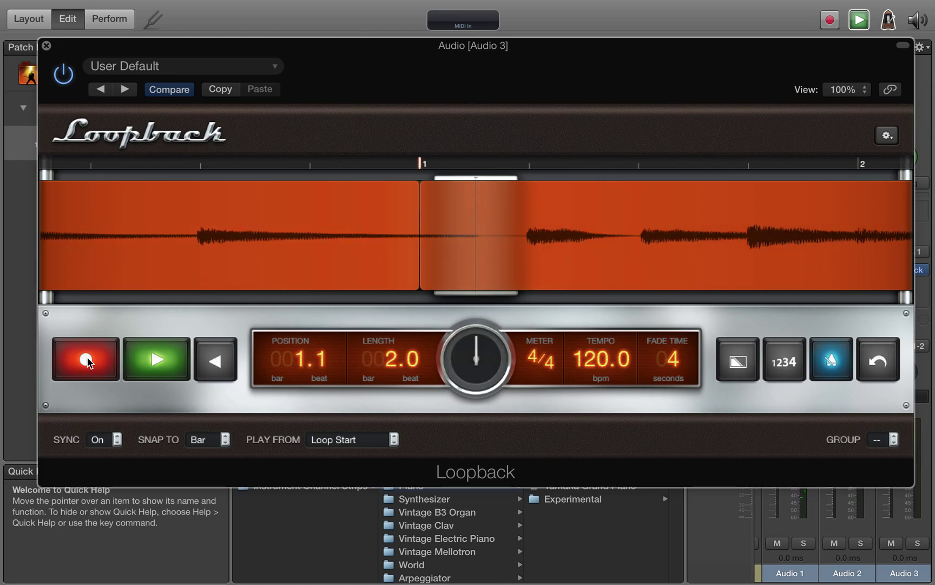
pyautogui.click(86, 360)
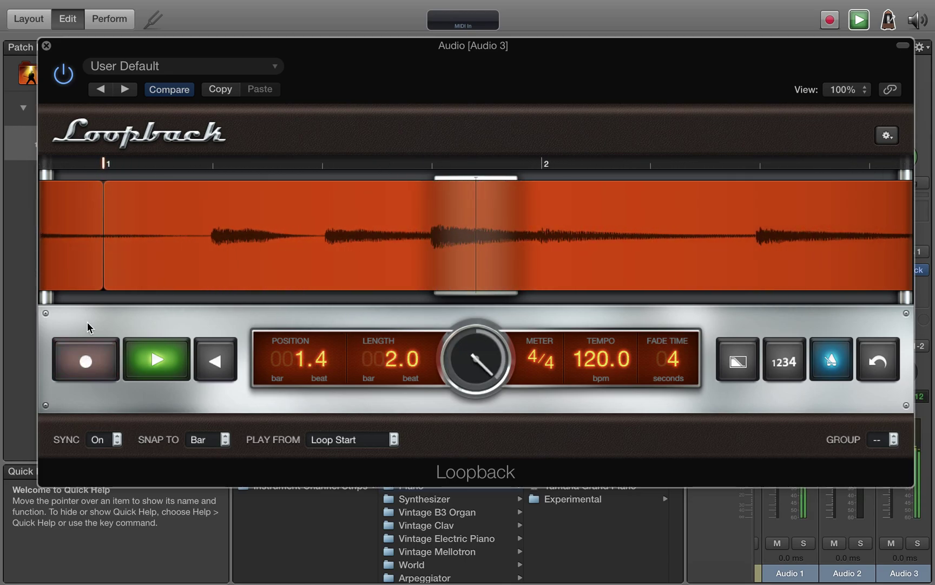
pyautogui.click(47, 46)
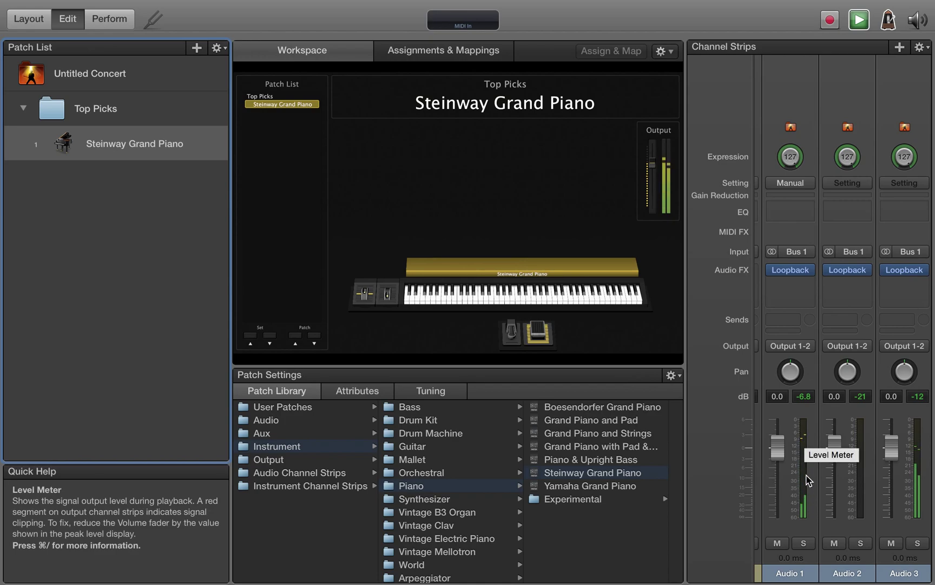
# Start Audio 2's loop playing and close its Loopback window
pyautogui.click(848, 272)
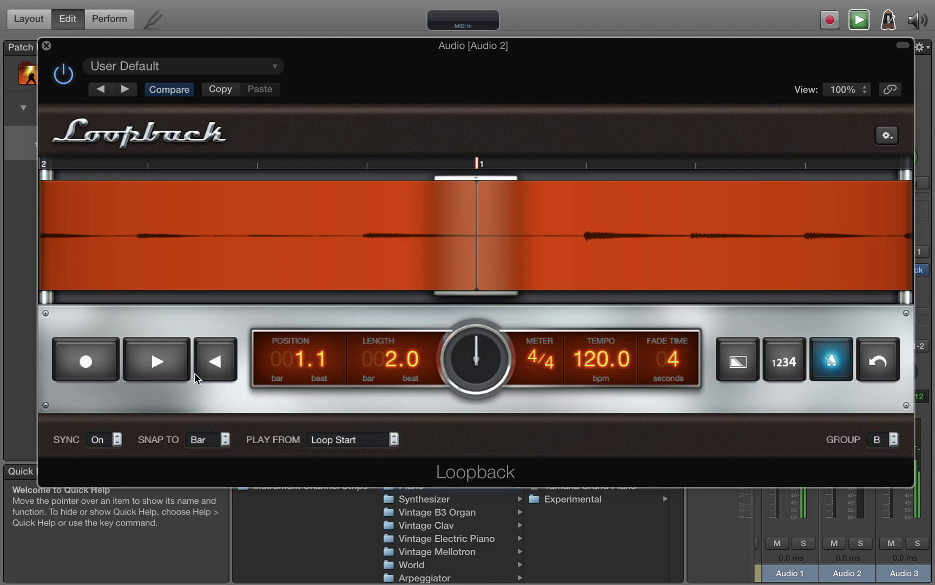
pyautogui.click(168, 370)
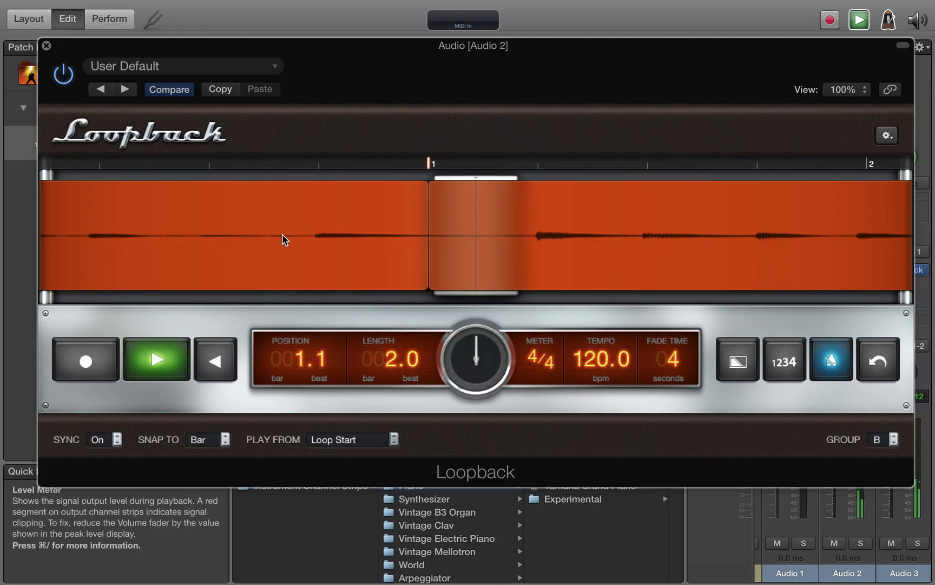
pyautogui.click(47, 45)
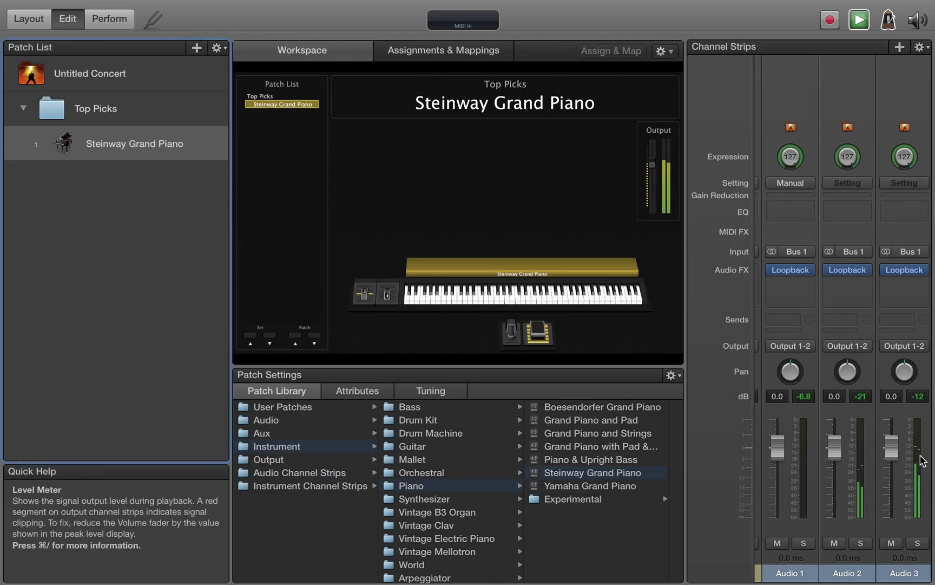
# Stop Audio 3's loop playback and close its Loopback window
pyautogui.moveTo(829, 273)
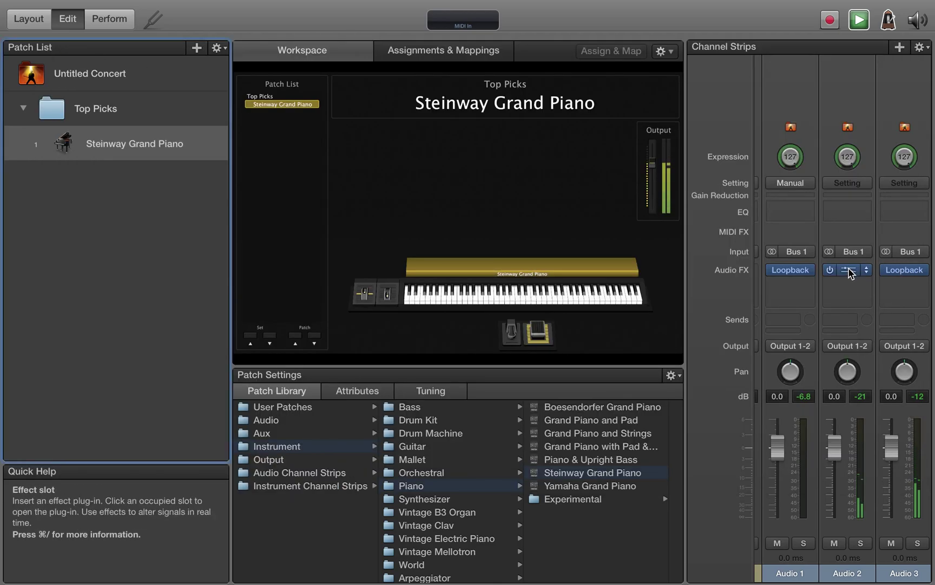
pyautogui.click(906, 270)
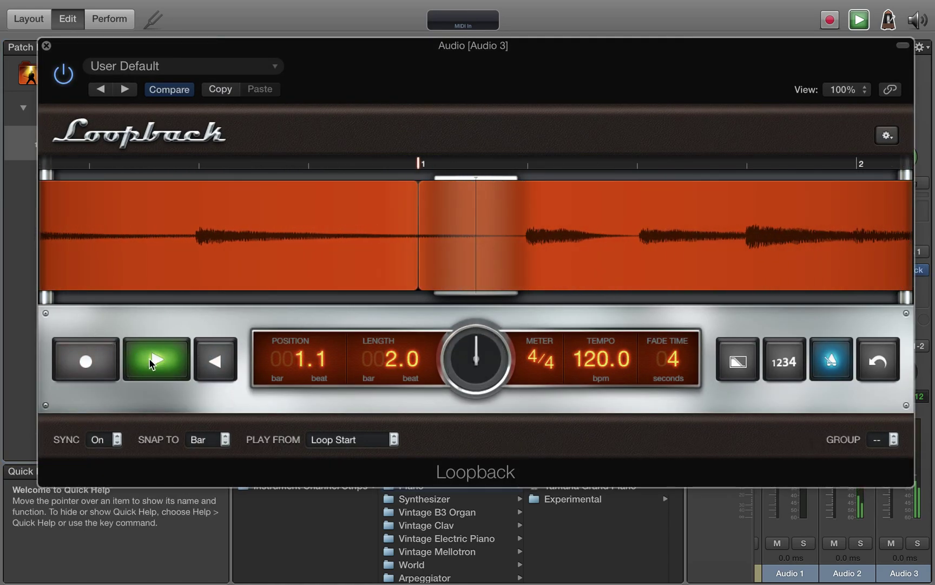
pyautogui.click(153, 362)
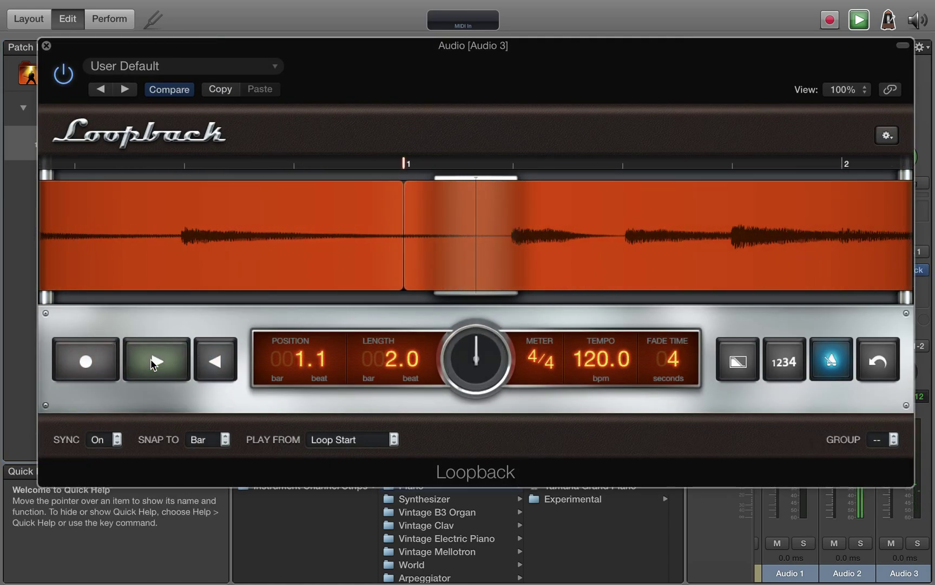
pyautogui.click(47, 46)
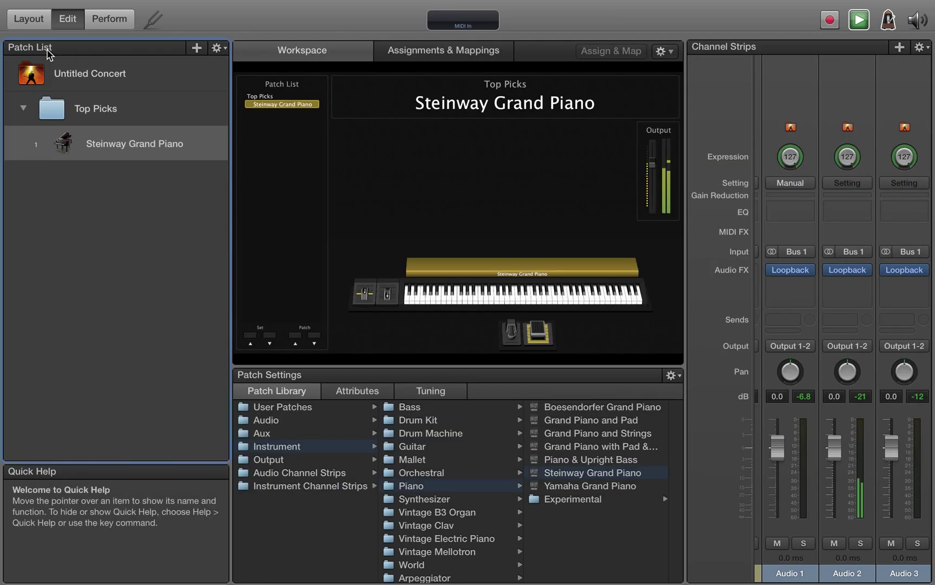
# Stop and then restart Audio 2's loop playback
pyautogui.click(849, 271)
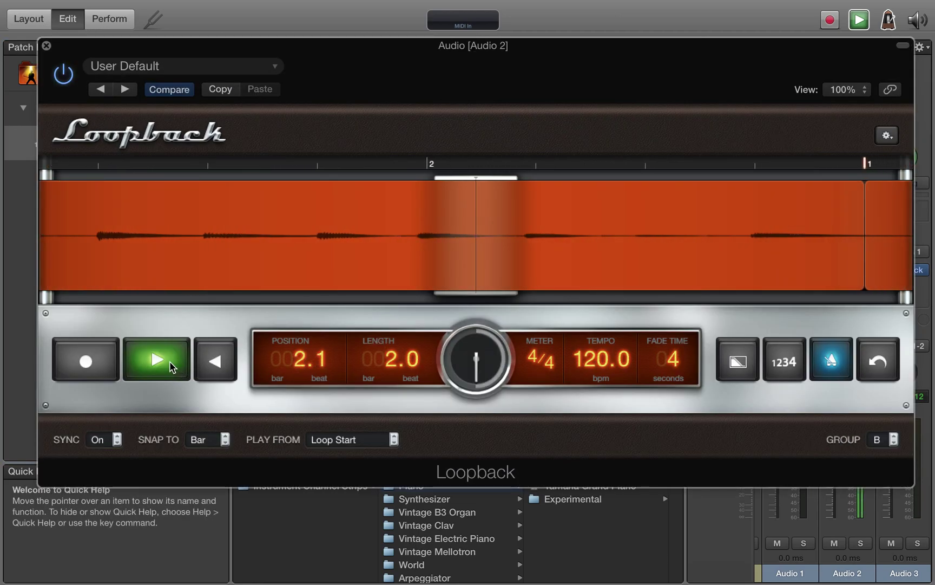
pyautogui.click(157, 360)
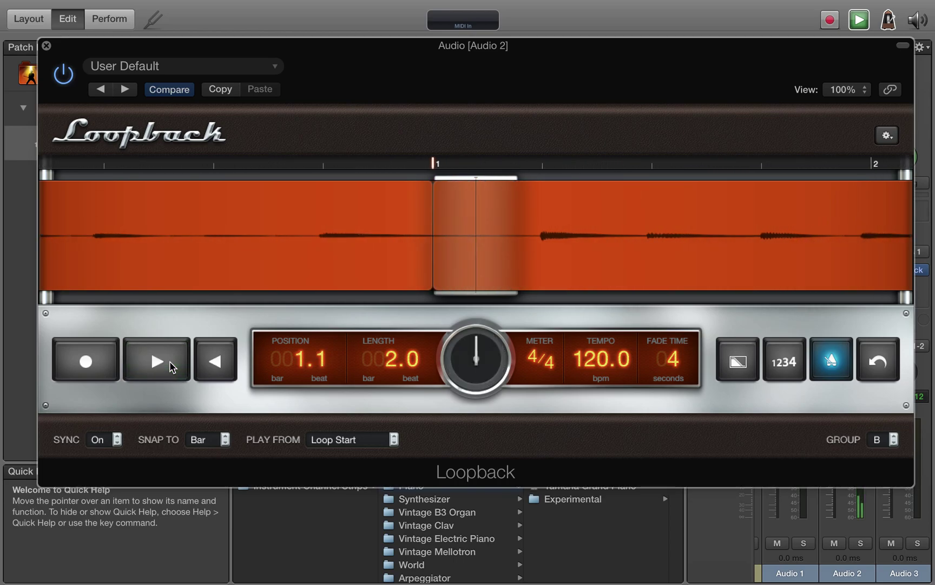
pyautogui.click(157, 360)
# Stop concert playback and select the Audio 1, Audio 2 and Audio 3 channel strips
pyautogui.click(47, 45)
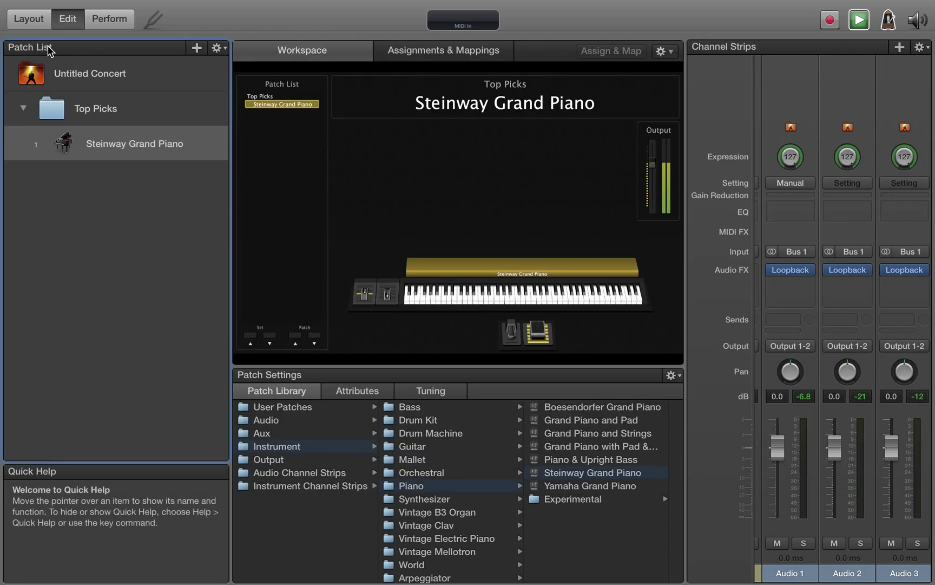
pyautogui.press('space')
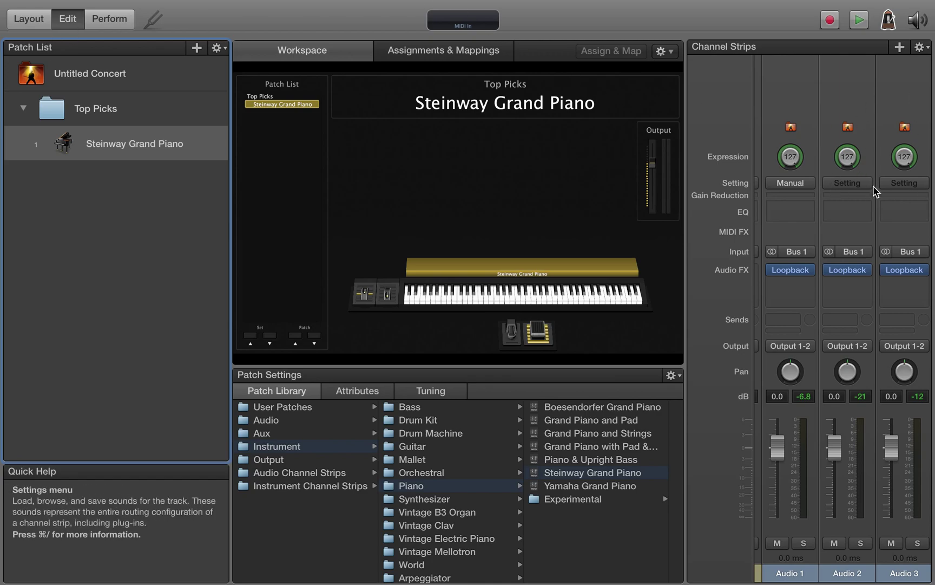
pyautogui.click(789, 92)
pyautogui.click(826, 90)
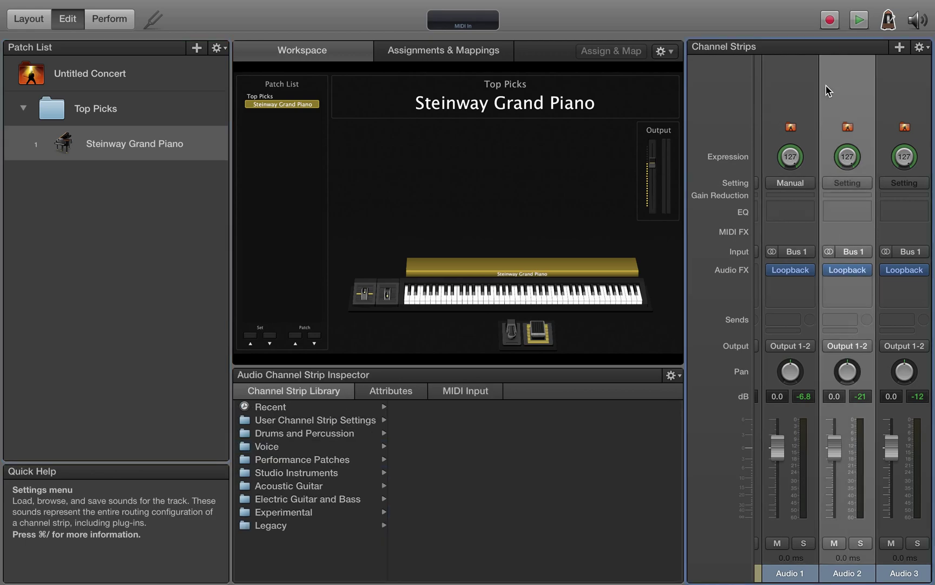
pyautogui.click(902, 76)
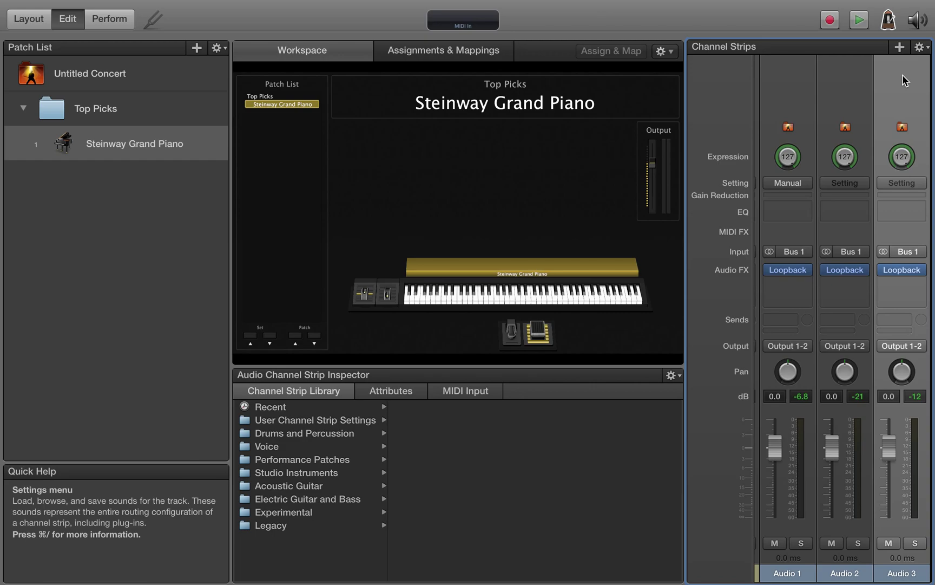
# Open and close Audio 1's Loopback, then scroll to the Steinway, Metronome and Aux 1 strips
pyautogui.click(787, 272)
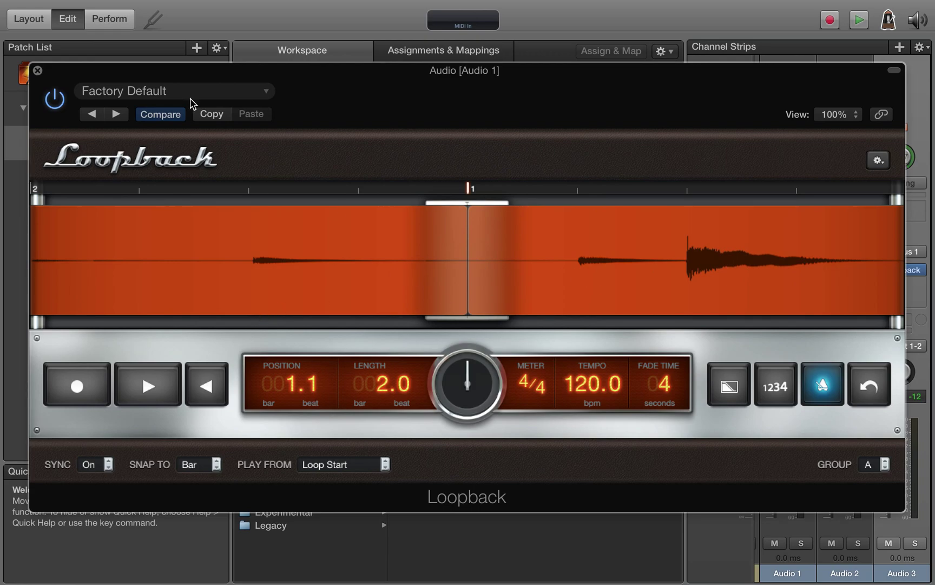
pyautogui.click(38, 71)
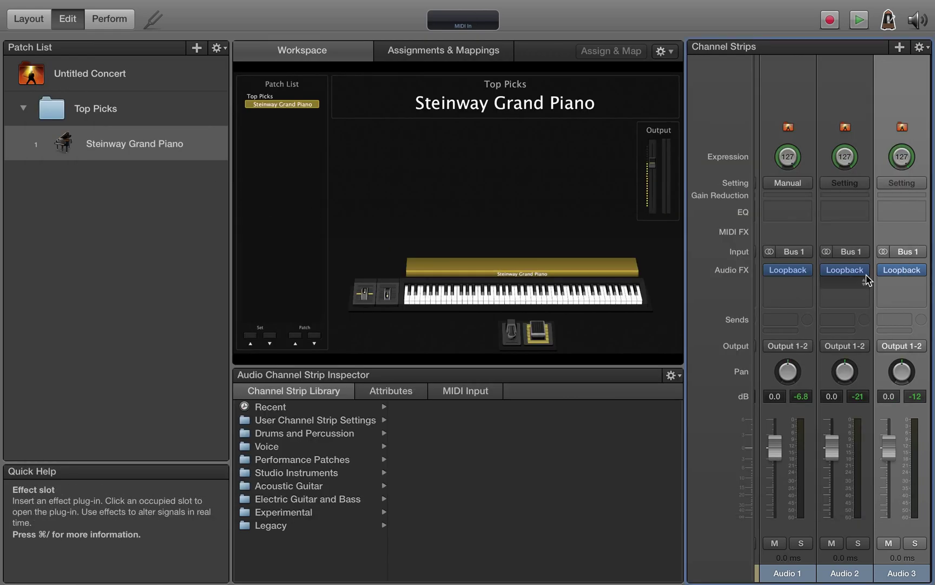
pyautogui.hscroll(-5, 878, 271)
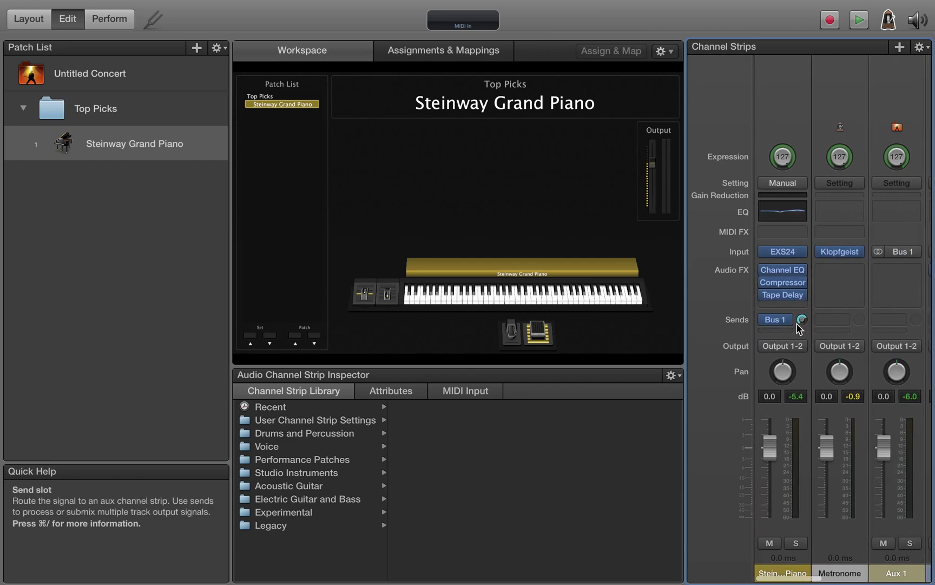